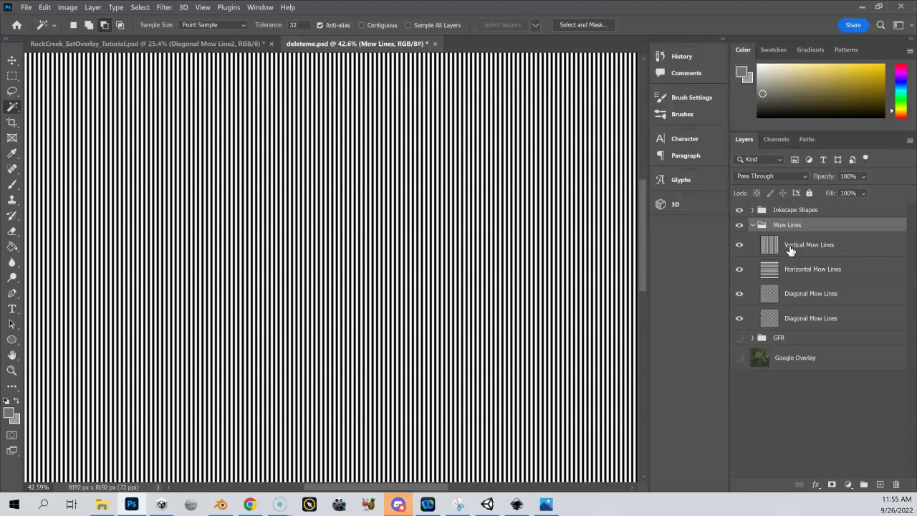
- Add a Hide All layer mask to the Vertical Mow Lines layer
{"action": "left_click", "coordinate": [791, 250]}
{"action": "right_click", "coordinate": [791, 249]}
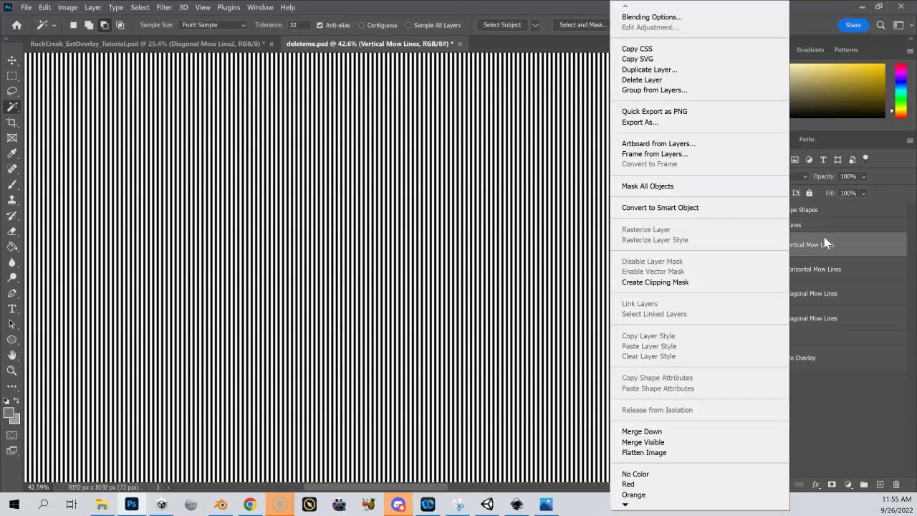
{"action": "left_click", "coordinate": [94, 9]}
{"action": "left_click", "coordinate": [93, 8]}
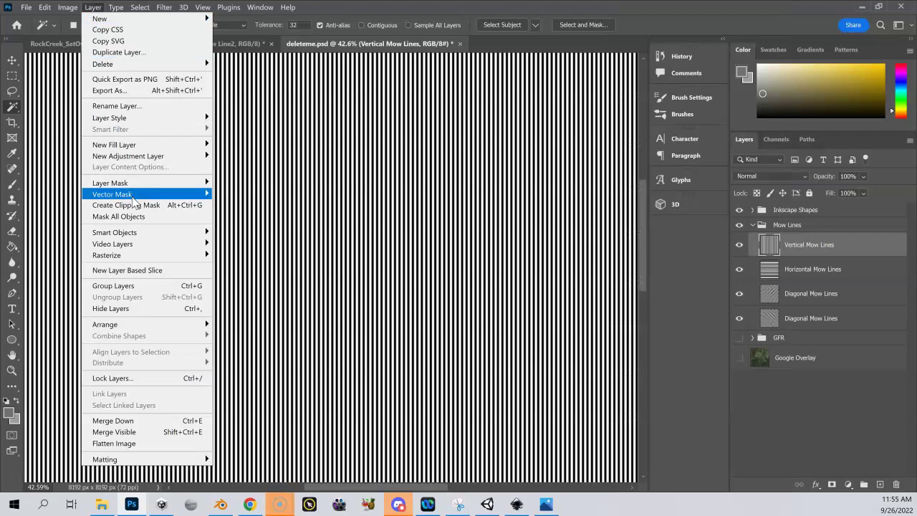
{"action": "mouse_move", "coordinate": [132, 183]}
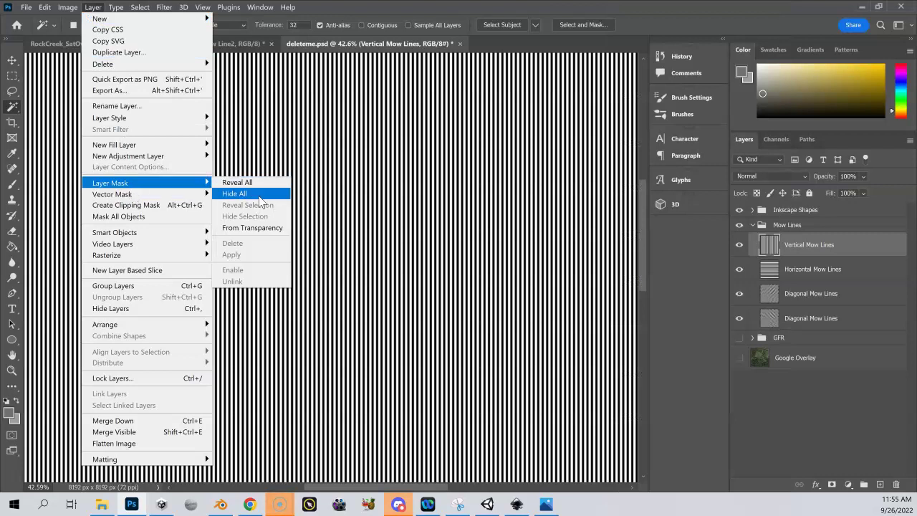
{"action": "left_click", "coordinate": [260, 200]}
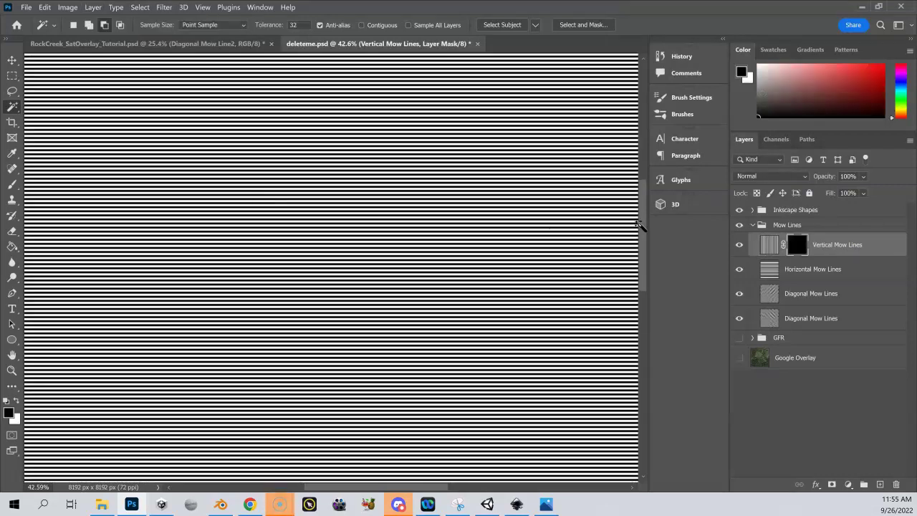
{"action": "left_click", "coordinate": [801, 273]}
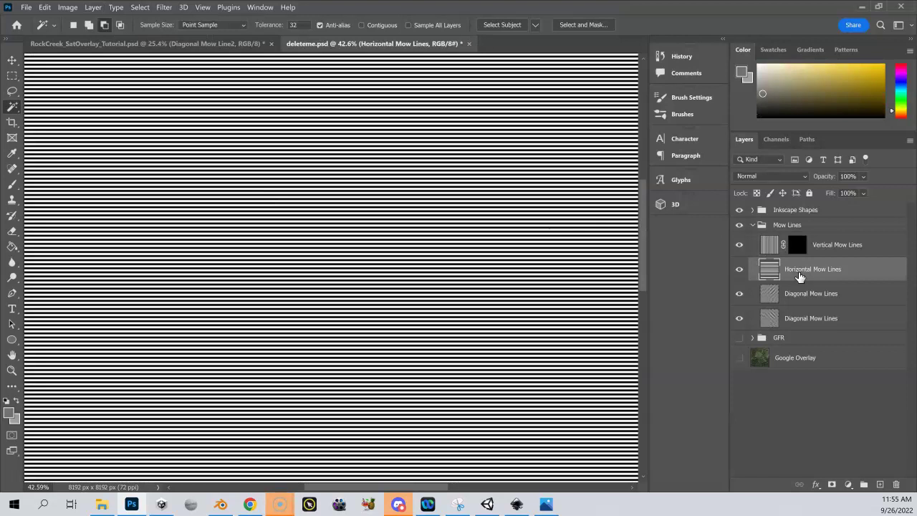
{"action": "left_click", "coordinate": [812, 295], "text": "ctrl"}
{"action": "left_click", "coordinate": [812, 319], "text": "ctrl"}
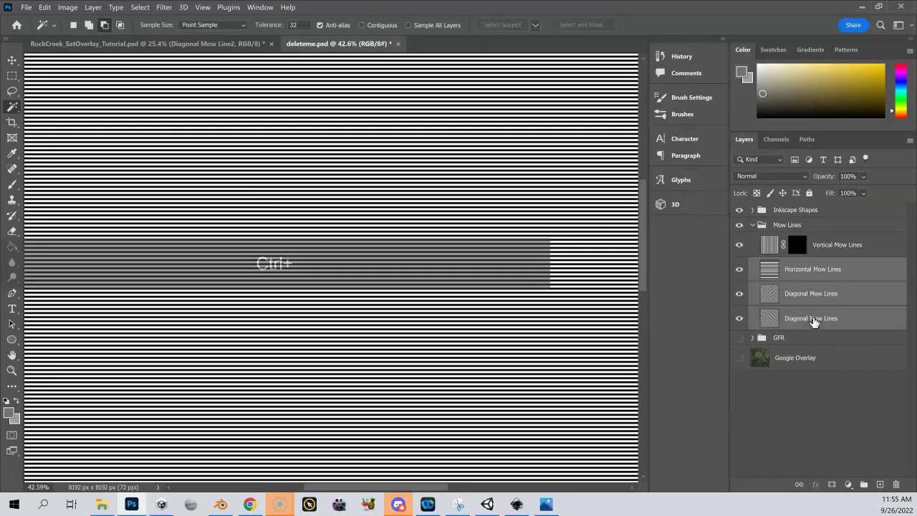
{"action": "left_click", "coordinate": [94, 9]}
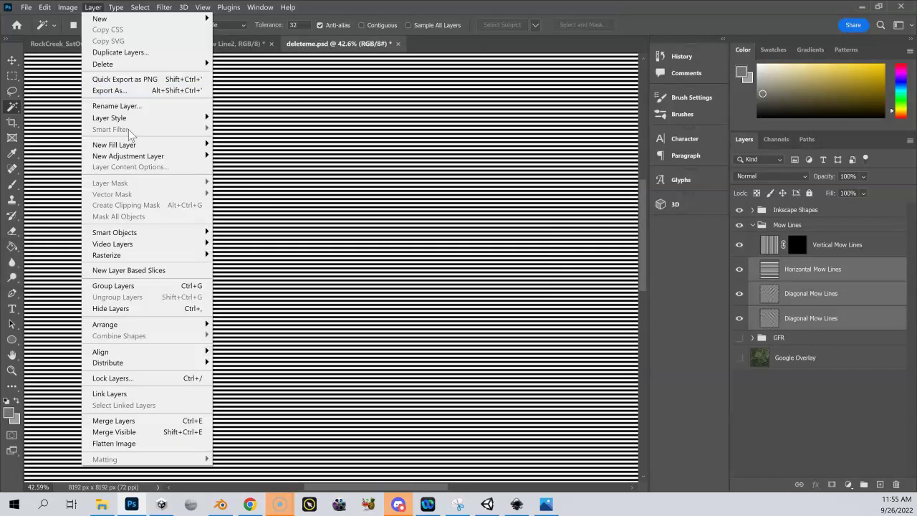
- Add a Hide All layer mask to the Horizontal Mow Lines layer
{"action": "left_click", "coordinate": [829, 275]}
{"action": "left_click", "coordinate": [94, 8]}
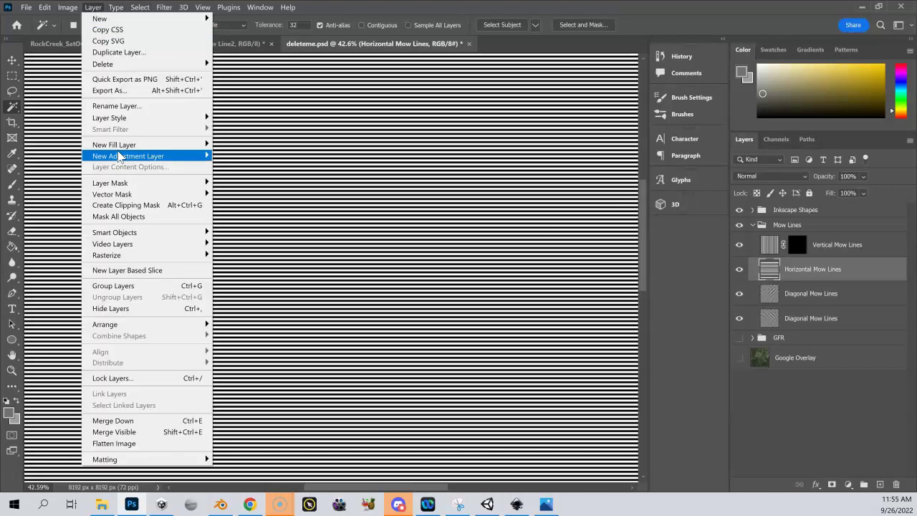
{"action": "mouse_move", "coordinate": [176, 184]}
{"action": "left_click", "coordinate": [240, 192]}
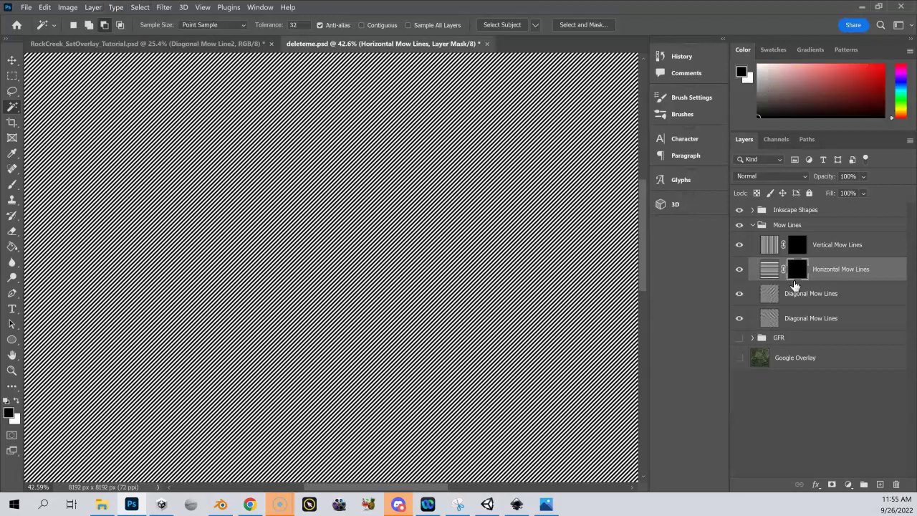
- Add a Hide All layer mask to each of the two Diagonal Mow Lines layers
{"action": "left_click", "coordinate": [792, 297]}
{"action": "left_click", "coordinate": [92, 8]}
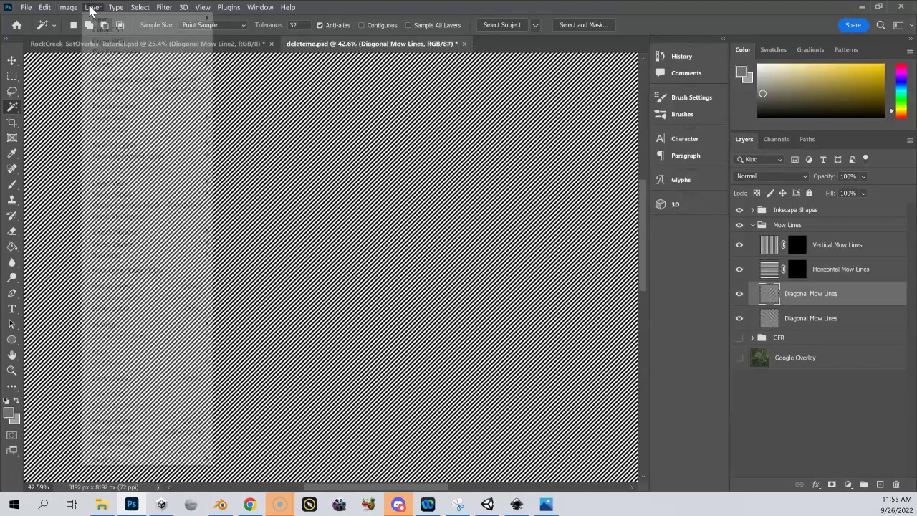
{"action": "mouse_move", "coordinate": [128, 184]}
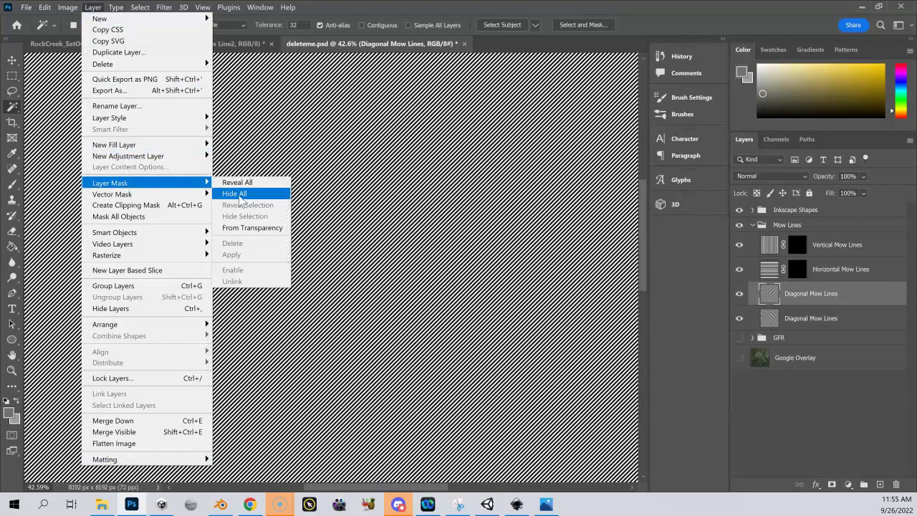
{"action": "left_click", "coordinate": [240, 193]}
{"action": "left_click", "coordinate": [833, 320]}
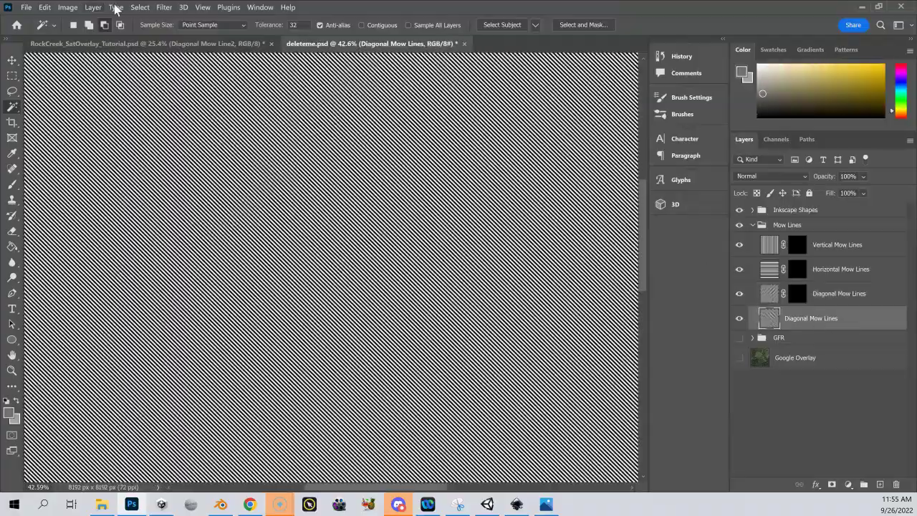
{"action": "left_click", "coordinate": [93, 9]}
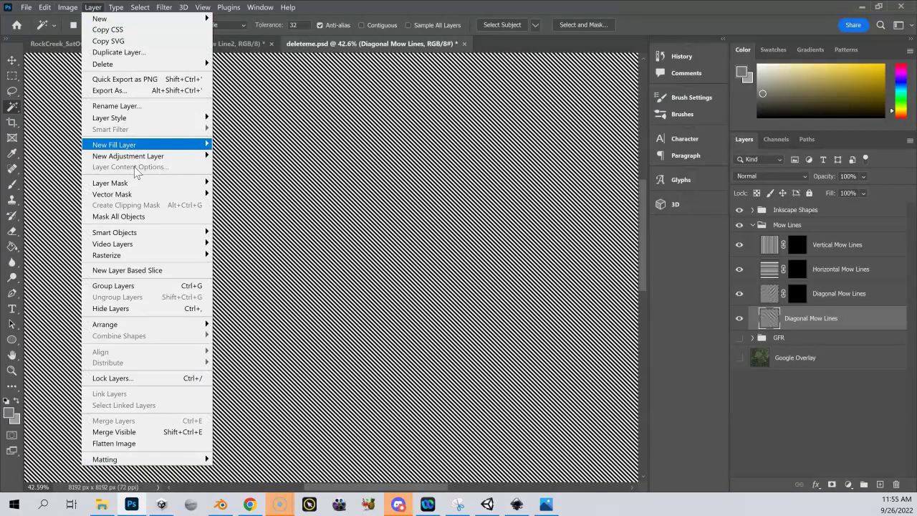
{"action": "mouse_move", "coordinate": [139, 184]}
{"action": "left_click", "coordinate": [240, 194]}
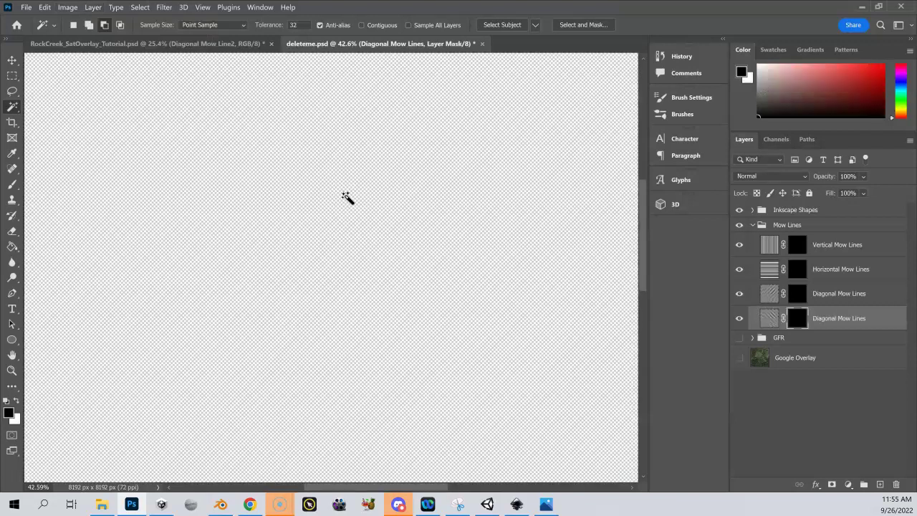
- Paint freehand white Brush strokes on the Vertical Mow Lines mask to reveal stripes in the canvas's upper middle
{"action": "left_click", "coordinate": [740, 227]}
{"action": "left_click", "coordinate": [739, 227]}
{"action": "left_click", "coordinate": [796, 247]}
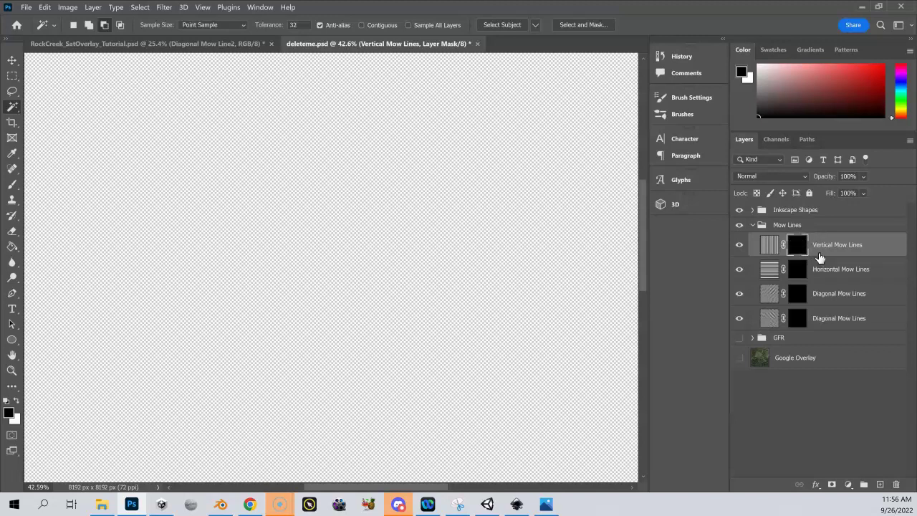
{"action": "left_click", "coordinate": [17, 400]}
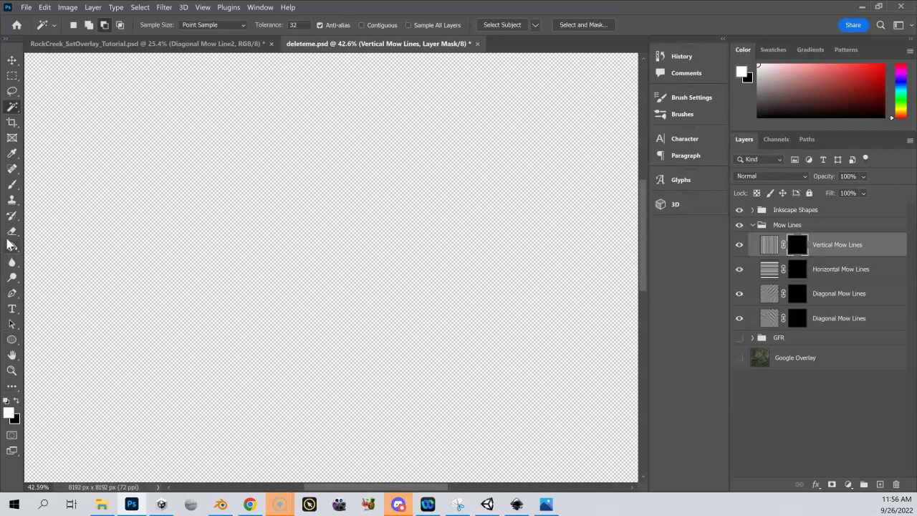
{"action": "left_click", "coordinate": [13, 185]}
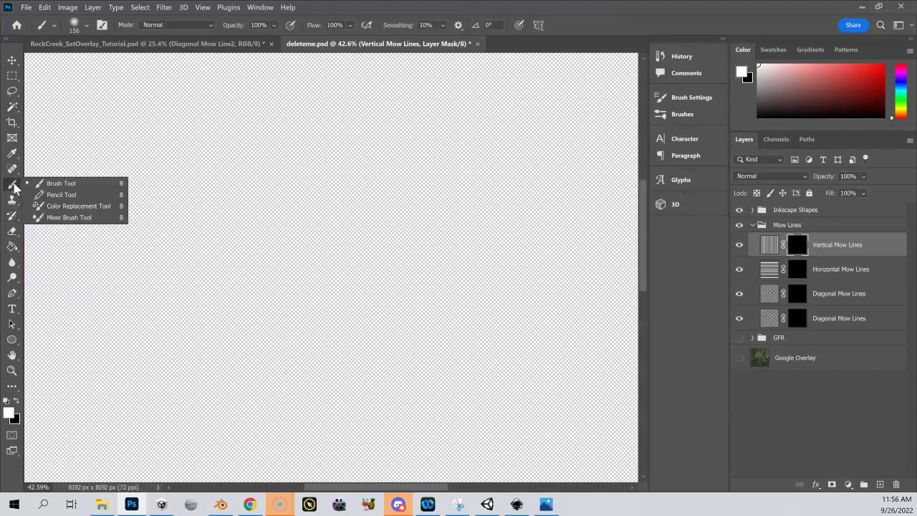
{"action": "left_click", "coordinate": [51, 183]}
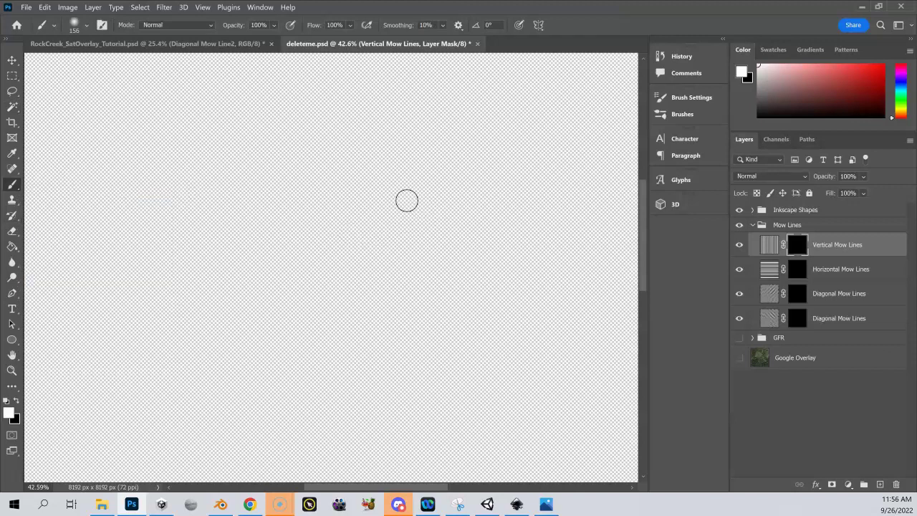
{"action": "mouse_move", "coordinate": [455, 195]}
{"action": "left_mouse_down"}
{"action": "mouse_move", "coordinate": [399, 196]}
{"action": "mouse_move", "coordinate": [341, 211]}
{"action": "mouse_move", "coordinate": [302, 238]}
{"action": "mouse_move", "coordinate": [309, 258]}
{"action": "mouse_move", "coordinate": [364, 266]}
{"action": "mouse_move", "coordinate": [458, 258]}
{"action": "mouse_move", "coordinate": [503, 298]}
{"action": "mouse_move", "coordinate": [459, 340]}
{"action": "mouse_move", "coordinate": [366, 345]}
{"action": "mouse_move", "coordinate": [264, 290]}
{"action": "left_mouse_up"}
{"action": "mouse_move", "coordinate": [229, 224]}
{"action": "left_mouse_down"}
{"action": "mouse_move", "coordinate": [307, 147]}
{"action": "mouse_move", "coordinate": [357, 139]}
{"action": "mouse_move", "coordinate": [532, 215]}
{"action": "mouse_move", "coordinate": [489, 232]}
{"action": "mouse_move", "coordinate": [286, 185]}
{"action": "left_mouse_up"}
- Switch the foreground to black and paint over parts of the revealed strokes on the Vertical Mow Lines mask
{"action": "left_click", "coordinate": [15, 401]}
{"action": "mouse_move", "coordinate": [269, 292]}
{"action": "left_mouse_down"}
{"action": "mouse_move", "coordinate": [293, 301]}
{"action": "mouse_move", "coordinate": [230, 300]}
{"action": "mouse_move", "coordinate": [338, 311]}
{"action": "mouse_move", "coordinate": [246, 312]}
{"action": "mouse_move", "coordinate": [358, 328]}
{"action": "mouse_move", "coordinate": [306, 333]}
{"action": "mouse_move", "coordinate": [373, 349]}
{"action": "mouse_move", "coordinate": [513, 336]}
{"action": "mouse_move", "coordinate": [550, 317]}
{"action": "mouse_move", "coordinate": [472, 338]}
{"action": "mouse_move", "coordinate": [377, 337]}
{"action": "mouse_move", "coordinate": [473, 320]}
{"action": "mouse_move", "coordinate": [516, 297]}
{"action": "mouse_move", "coordinate": [501, 288]}
{"action": "mouse_move", "coordinate": [499, 309]}
{"action": "mouse_move", "coordinate": [504, 289]}
{"action": "mouse_move", "coordinate": [483, 266]}
{"action": "mouse_move", "coordinate": [414, 243]}
{"action": "mouse_move", "coordinate": [356, 243]}
{"action": "mouse_move", "coordinate": [347, 267]}
{"action": "mouse_move", "coordinate": [403, 256]}
{"action": "mouse_move", "coordinate": [509, 278]}
{"action": "mouse_move", "coordinate": [516, 312]}
{"action": "mouse_move", "coordinate": [497, 303]}
{"action": "mouse_move", "coordinate": [496, 274]}
{"action": "mouse_move", "coordinate": [469, 268]}
{"action": "mouse_move", "coordinate": [290, 263]}
{"action": "mouse_move", "coordinate": [357, 265]}
{"action": "mouse_move", "coordinate": [350, 278]}
{"action": "mouse_move", "coordinate": [414, 274]}
{"action": "mouse_move", "coordinate": [299, 278]}
{"action": "mouse_move", "coordinate": [331, 268]}
{"action": "mouse_move", "coordinate": [262, 268]}
{"action": "left_mouse_up"}
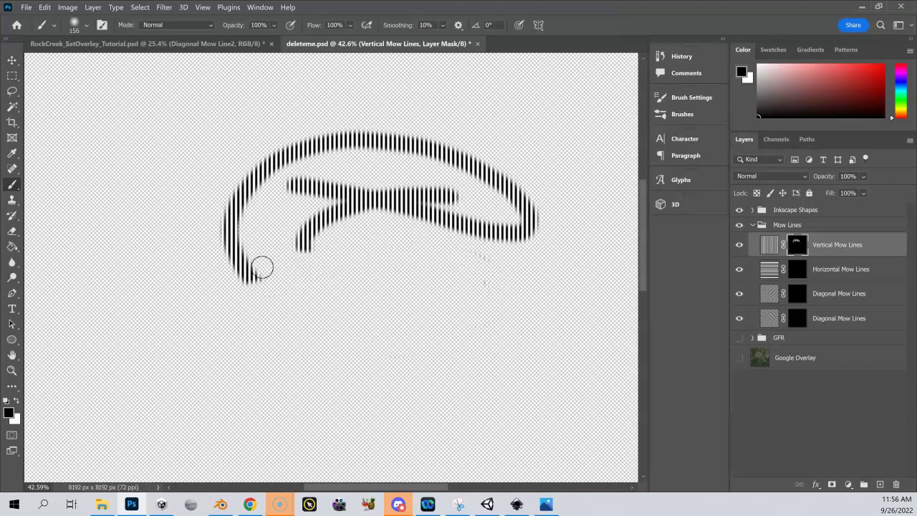
{"action": "right_click", "coordinate": [262, 268]}
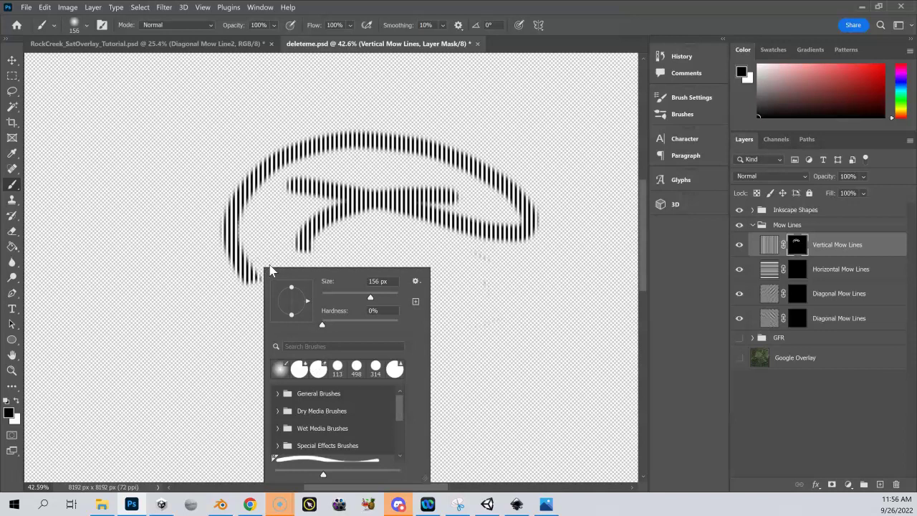
{"action": "key", "text": "alt"}
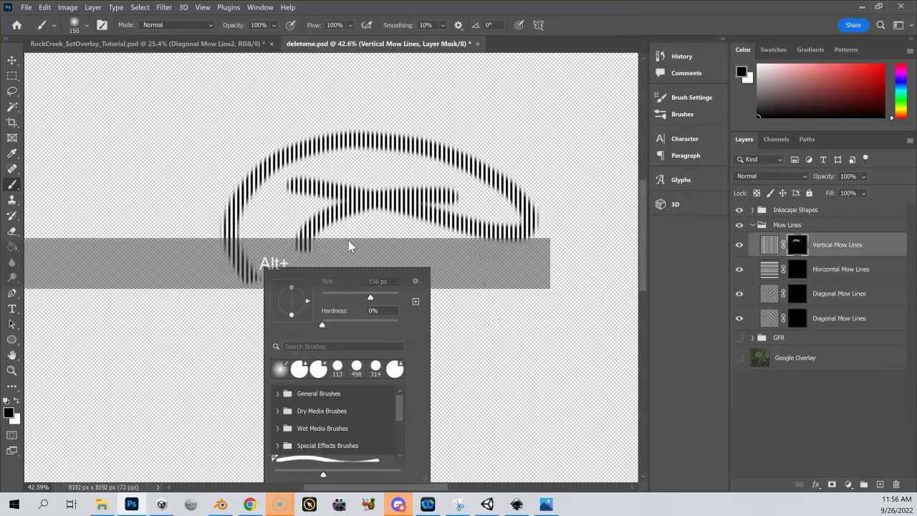
{"action": "right_click", "coordinate": [355, 210]}
{"action": "left_click", "coordinate": [292, 210]}
{"action": "mouse_move", "coordinate": [292, 209]}
{"action": "left_mouse_down"}
{"action": "mouse_move", "coordinate": [210, 310]}
{"action": "mouse_move", "coordinate": [214, 289]}
{"action": "mouse_move", "coordinate": [247, 270]}
{"action": "mouse_move", "coordinate": [265, 281]}
{"action": "mouse_move", "coordinate": [256, 278]}
{"action": "mouse_move", "coordinate": [246, 212]}
{"action": "left_mouse_up"}
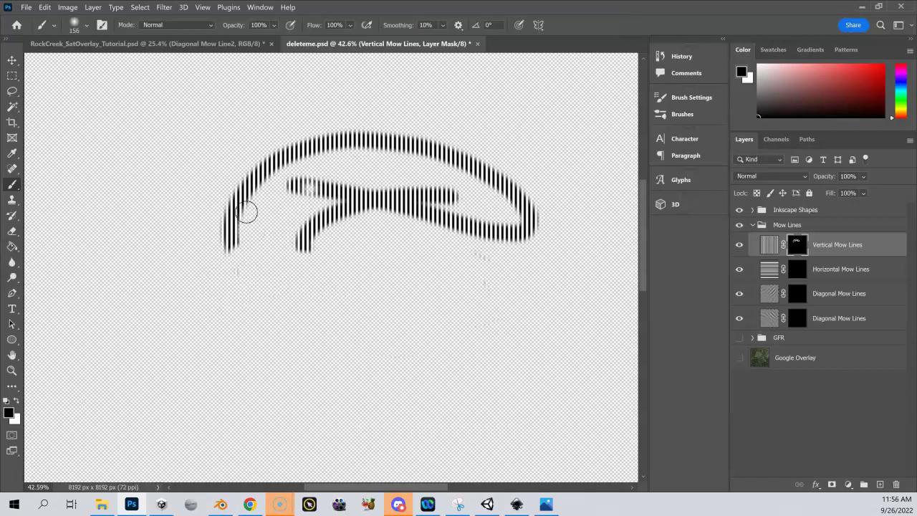
- Enlarge the brush to 2165 px and paint black over all remaining strokes on the Vertical Mow Lines mask
{"action": "left_click", "coordinate": [83, 19]}
{"action": "left_click_drag", "start_coordinate": [116, 64], "coordinate": [142, 65]}
{"action": "left_click", "coordinate": [176, 96]}
{"action": "left_click_drag", "start_coordinate": [144, 215], "coordinate": [372, 207]}
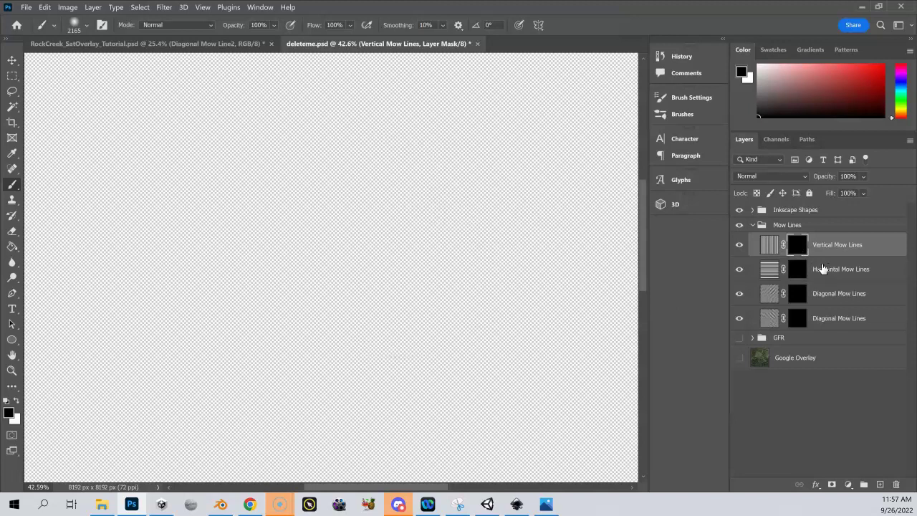
- Expand the Inkscape Shapes group and show its ROUGH, Greens and Fairways layers
{"action": "scroll", "coordinate": [399, 261], "scroll_direction": "down", "scroll_amount": 5}
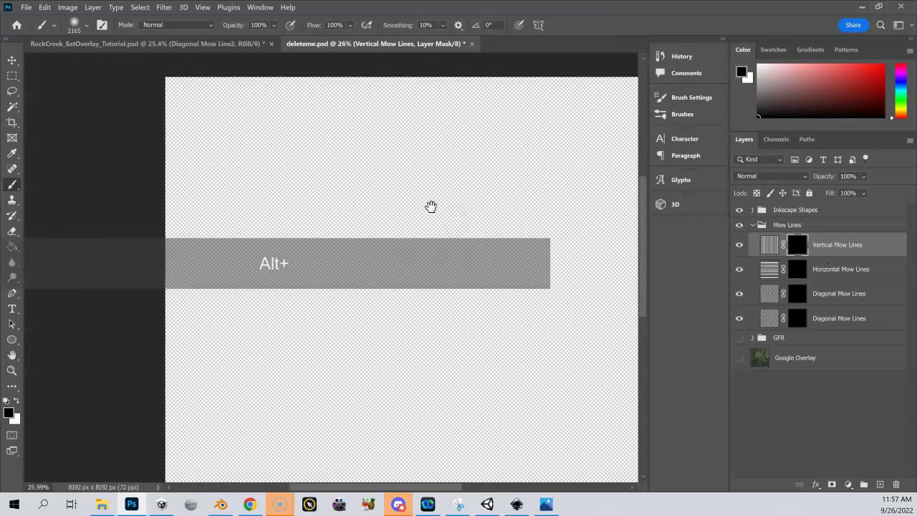
{"action": "left_click_drag", "start_coordinate": [430, 205], "coordinate": [334, 188]}
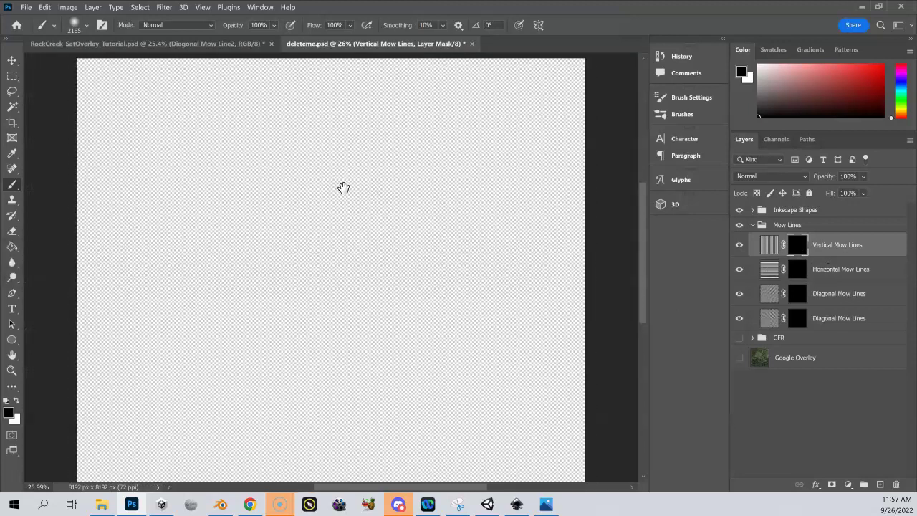
{"action": "scroll", "coordinate": [383, 245], "scroll_direction": "down", "scroll_amount": 4}
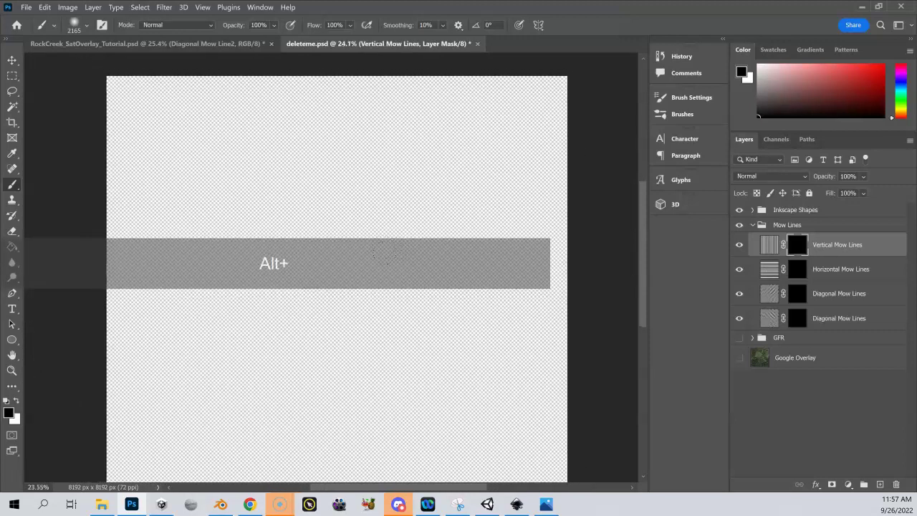
{"action": "left_click", "coordinate": [752, 211]}
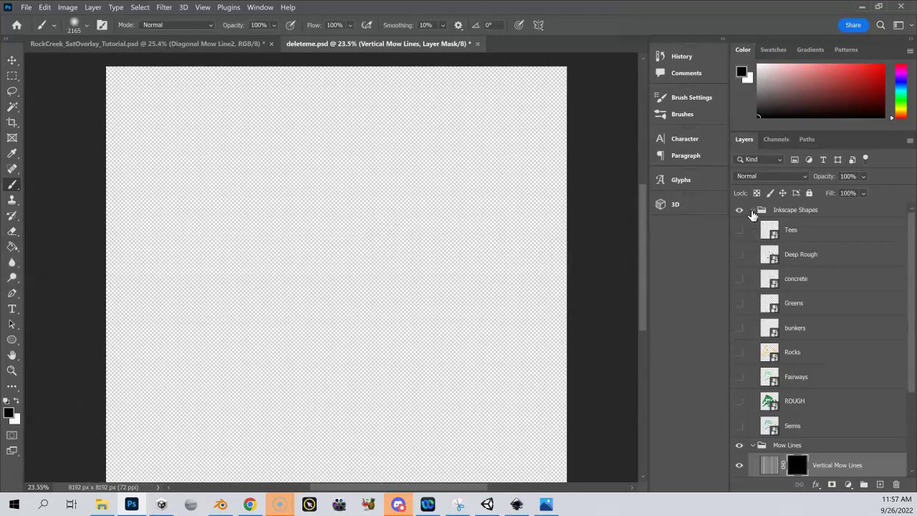
{"action": "left_click", "coordinate": [740, 403]}
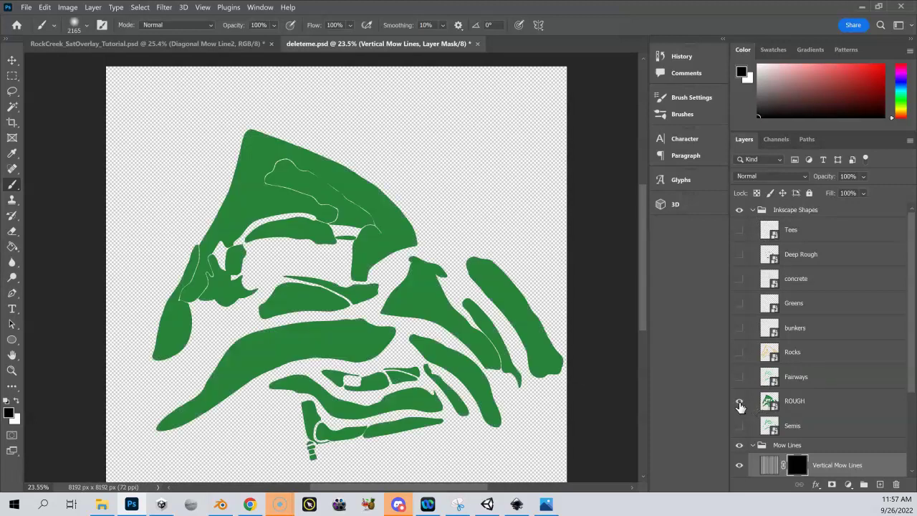
{"action": "left_click", "coordinate": [740, 303]}
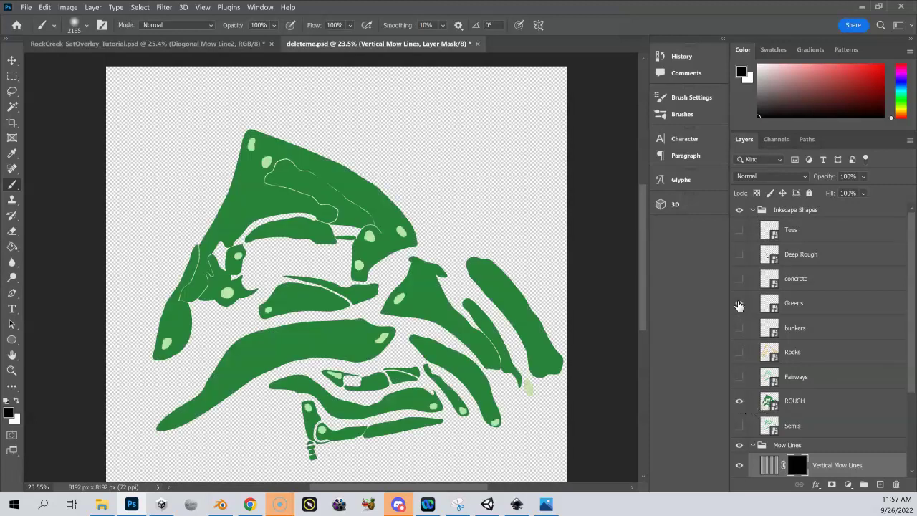
{"action": "left_click", "coordinate": [739, 376]}
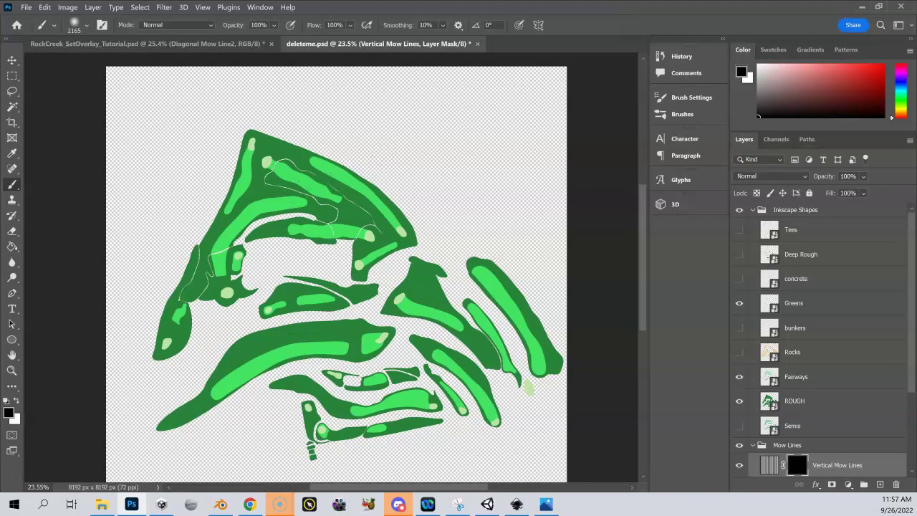
- Select the dark green rough shapes on the ROUGH layer with the Magic Wand tool
{"action": "key", "text": "space"}
{"action": "left_click_drag", "start_coordinate": [337, 272], "coordinate": [351, 260]}
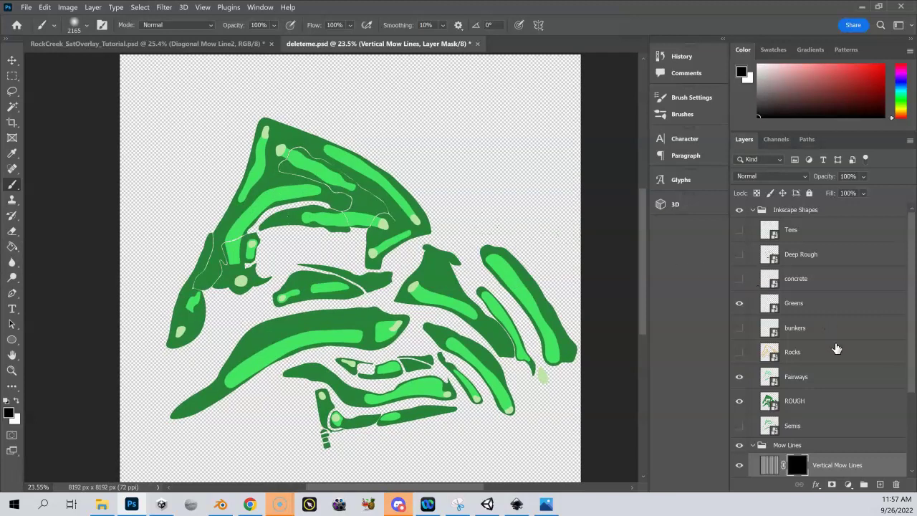
{"action": "left_click", "coordinate": [803, 408]}
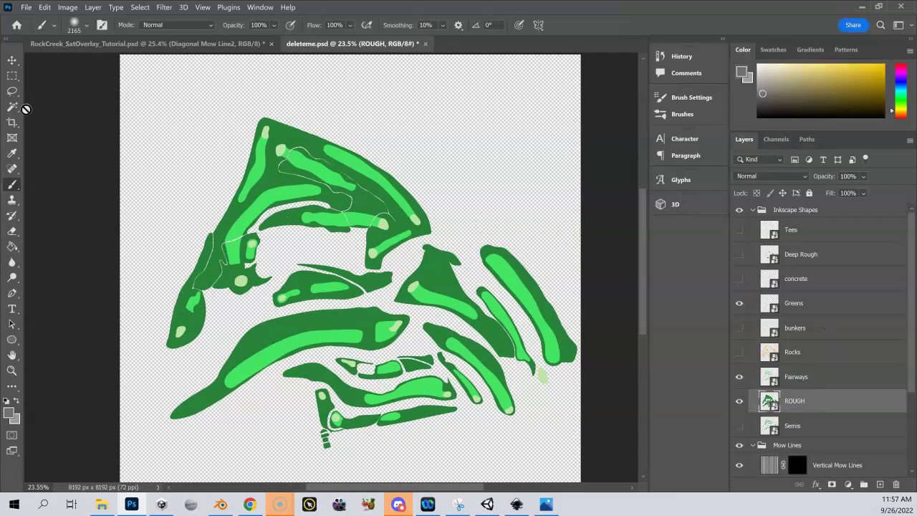
{"action": "left_click", "coordinate": [12, 107]}
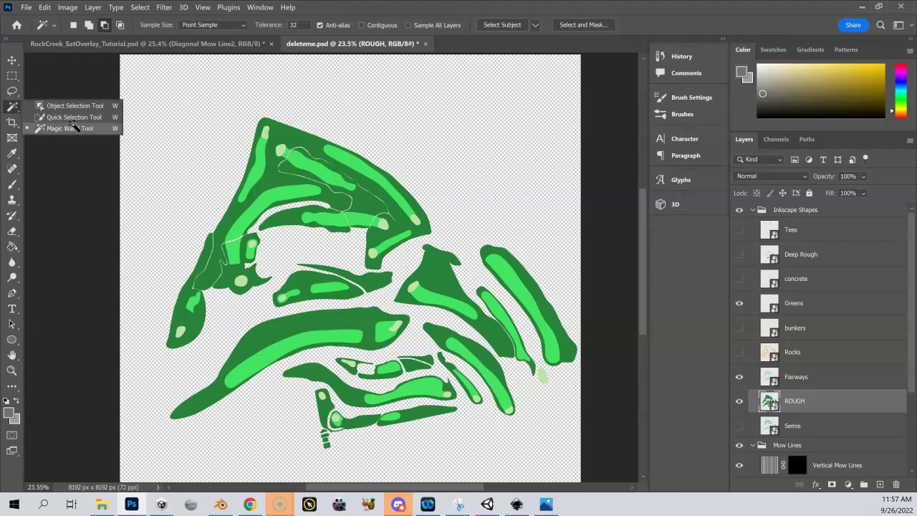
{"action": "left_click", "coordinate": [76, 129]}
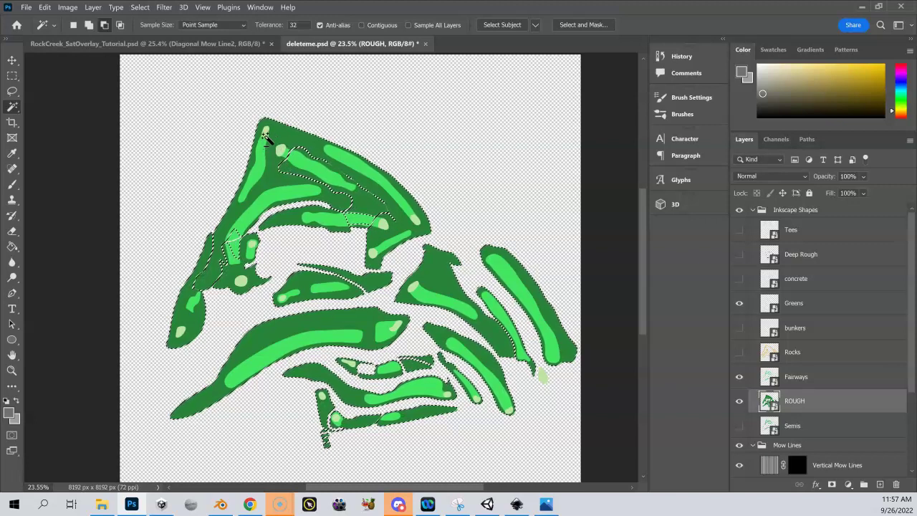
- Hide the Greens and Fairways layers to examine the rough shapes underneath, and show both layers again
{"action": "left_click", "coordinate": [739, 304]}
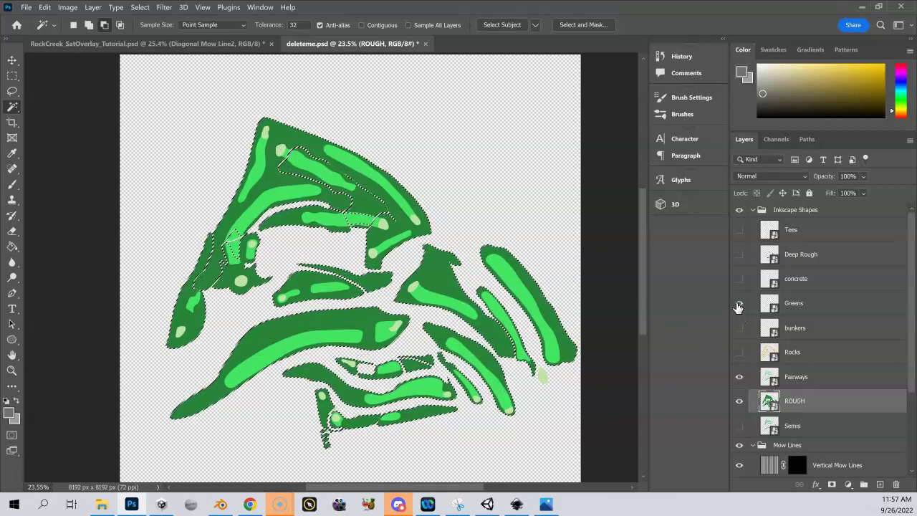
{"action": "left_click", "coordinate": [740, 377]}
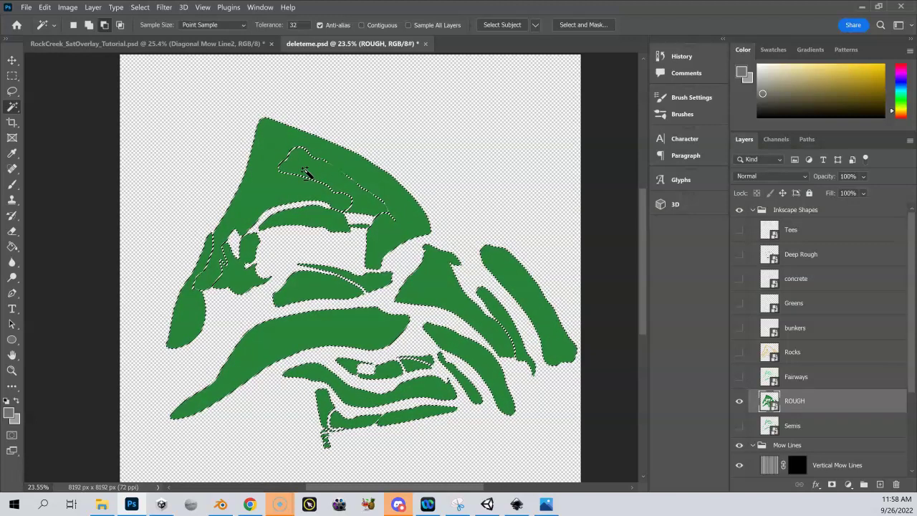
{"action": "left_click", "coordinate": [740, 303]}
{"action": "left_click", "coordinate": [739, 377]}
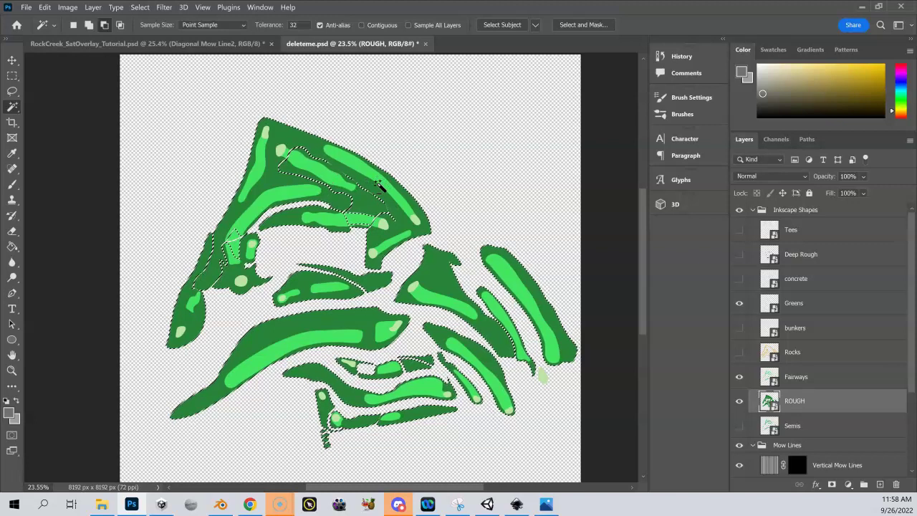
- Clear the selection and reselect the dark green rough shapes on the ROUGH layer with the Magic Wand in New Selection mode
{"action": "left_click", "coordinate": [105, 25]}
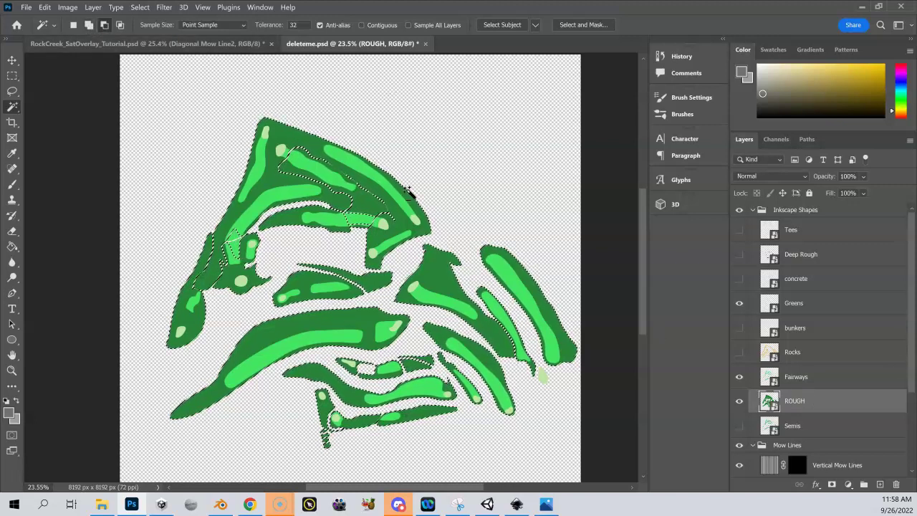
{"action": "key", "text": "ctrl+d"}
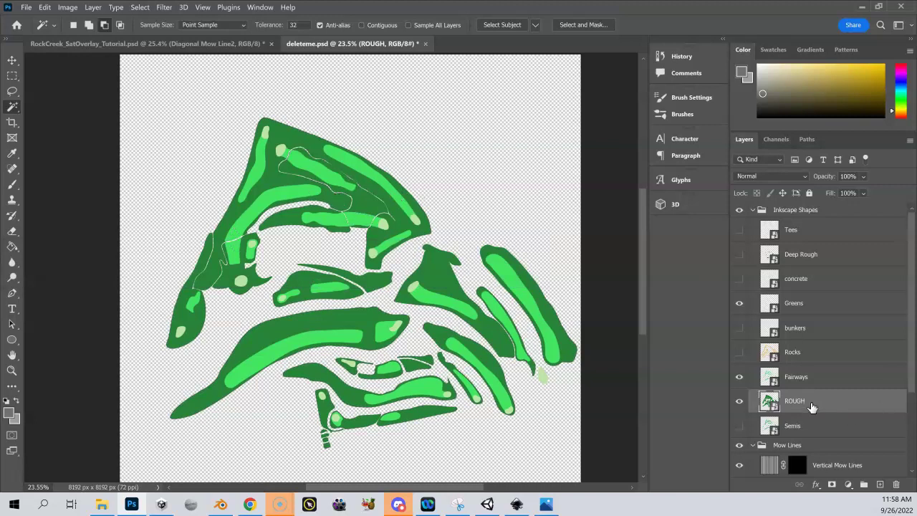
{"action": "left_click", "coordinate": [74, 25]}
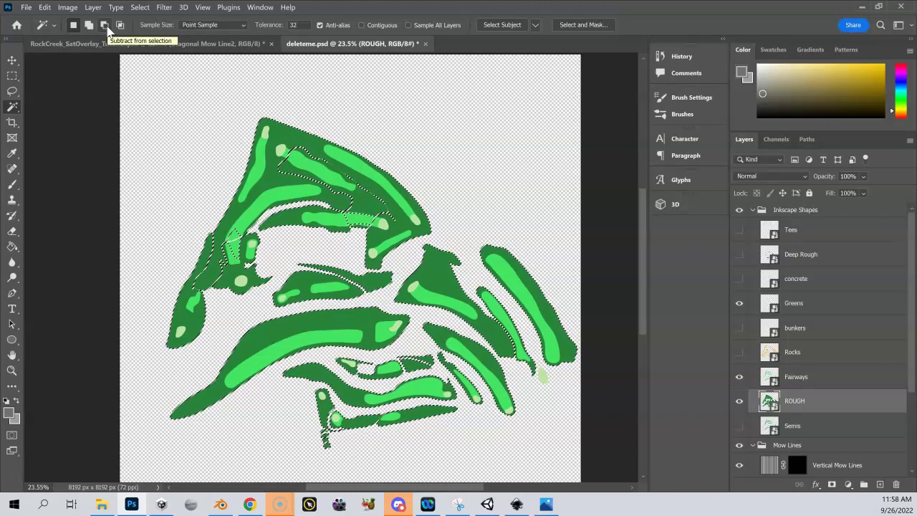
- Subtract the shapes on the Fairways and Greens layers from the rough selection with the Magic Wand
{"action": "left_click", "coordinate": [107, 29]}
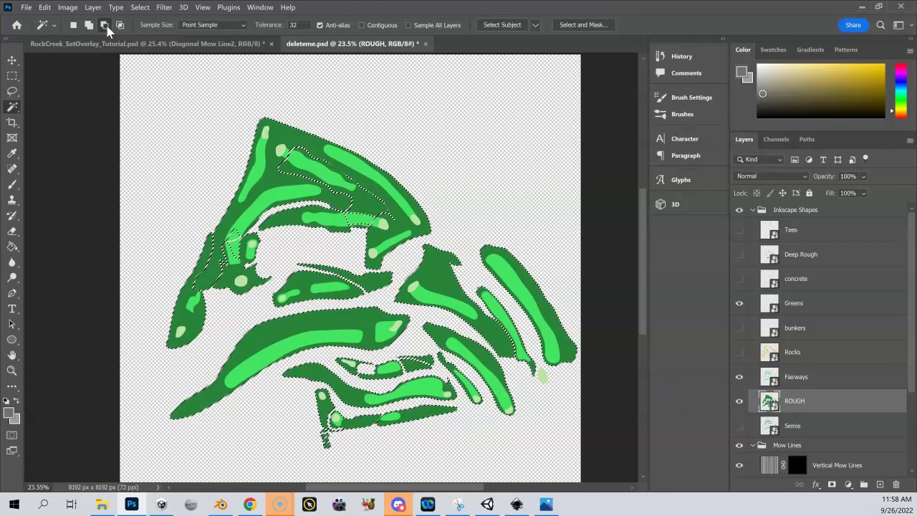
{"action": "scroll", "coordinate": [399, 237], "scroll_direction": "up", "scroll_amount": 5, "text": "alt"}
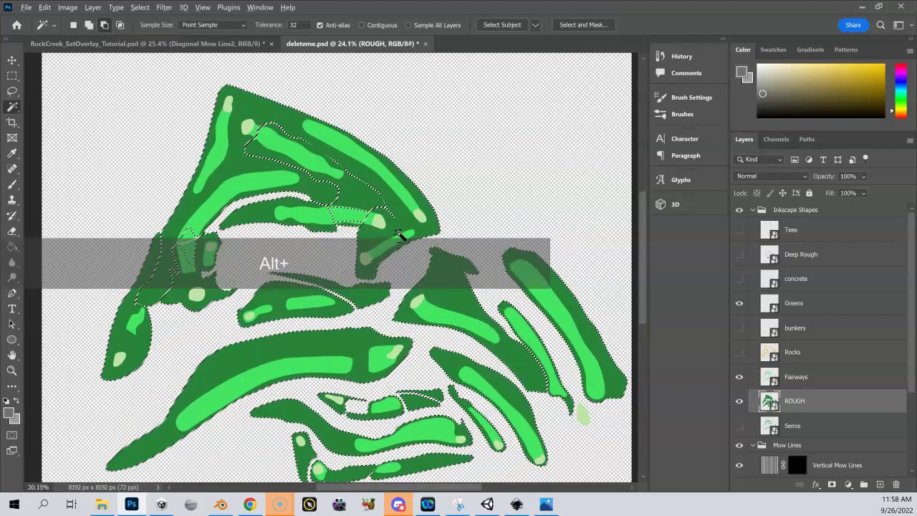
{"action": "scroll", "coordinate": [399, 237], "scroll_direction": "up", "scroll_amount": 1}
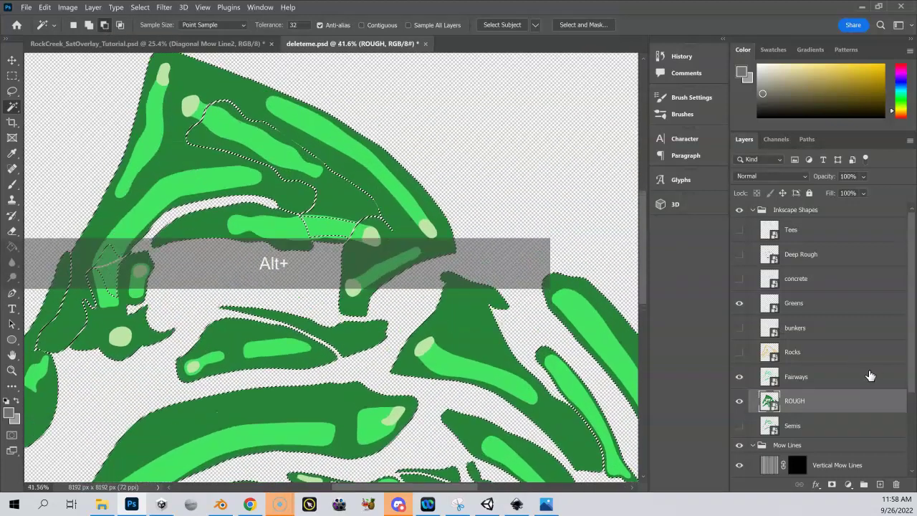
{"action": "left_click", "coordinate": [808, 378]}
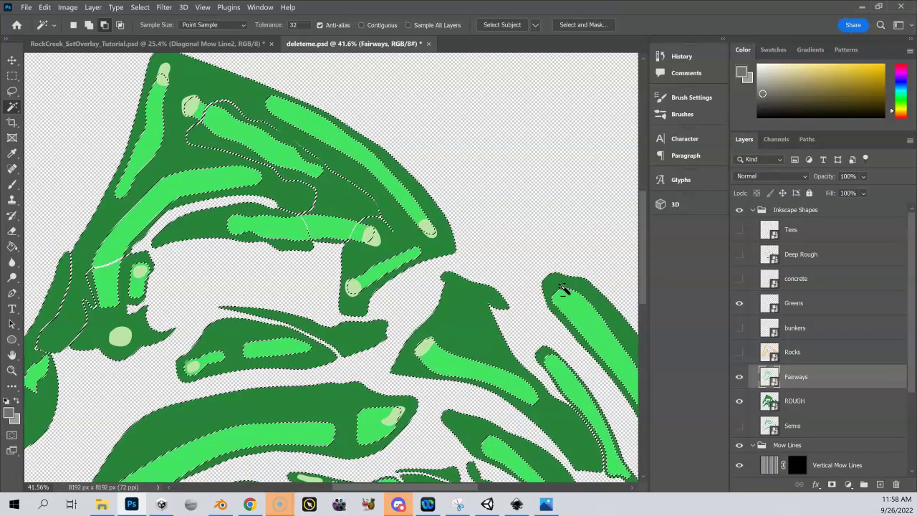
{"action": "left_click", "coordinate": [800, 309]}
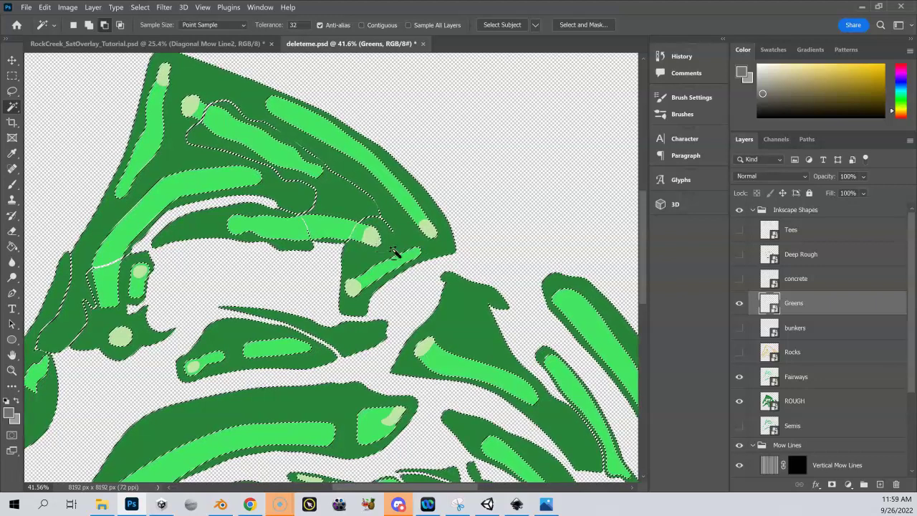
- Expand the selection by 3 pixels and feather it with a 3-pixel radius
{"action": "left_click", "coordinate": [139, 8]}
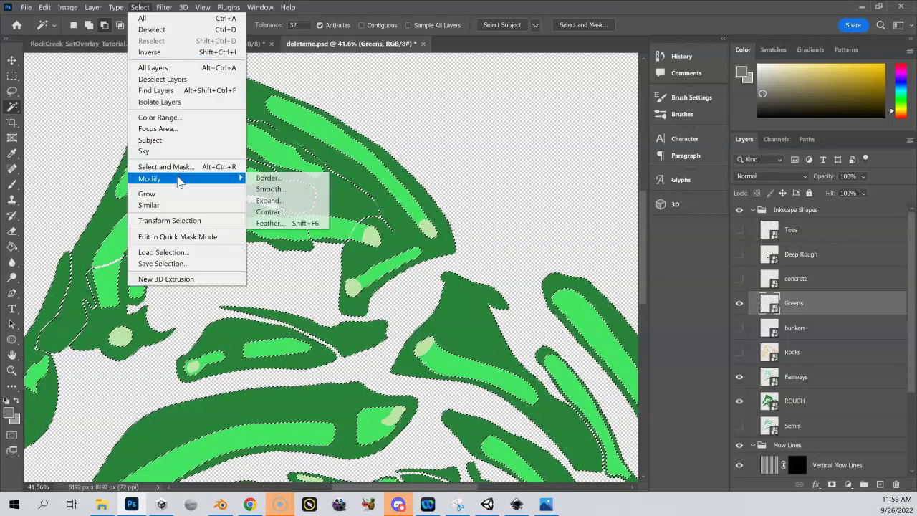
{"action": "left_click", "coordinate": [268, 201]}
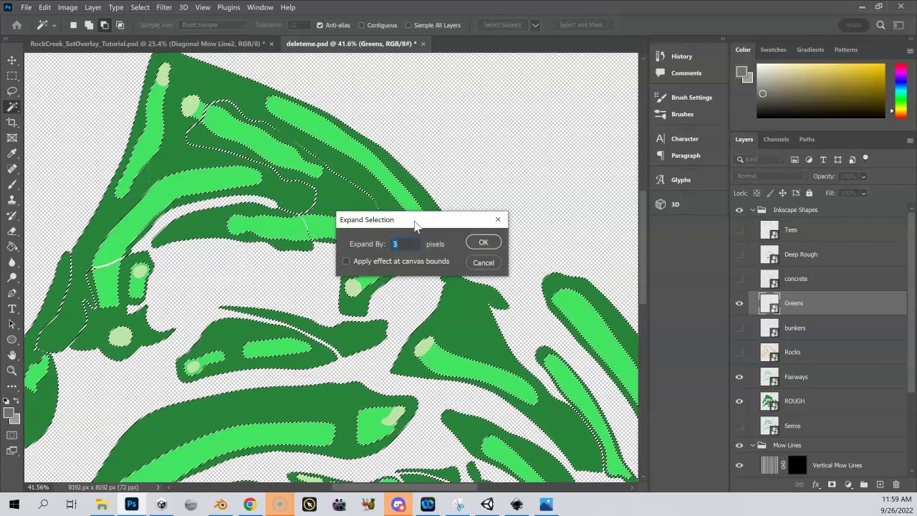
{"action": "left_click", "coordinate": [481, 243]}
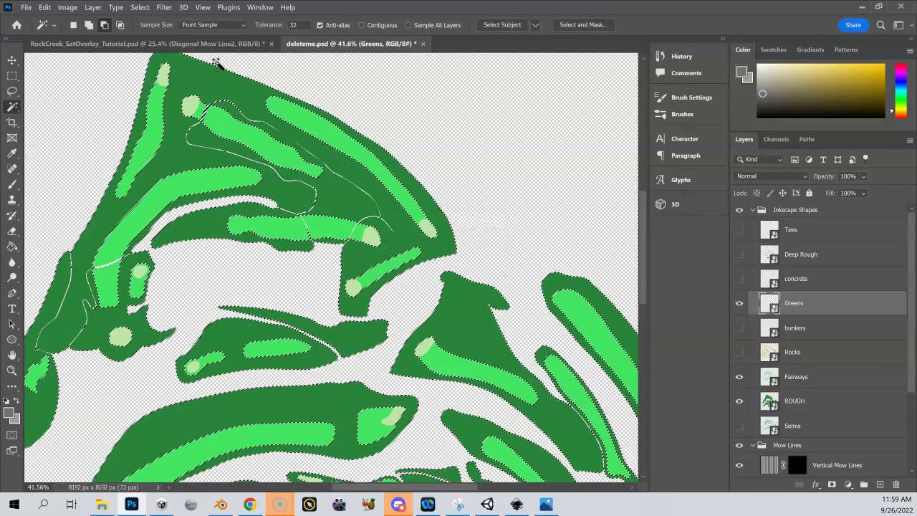
{"action": "left_click", "coordinate": [141, 8]}
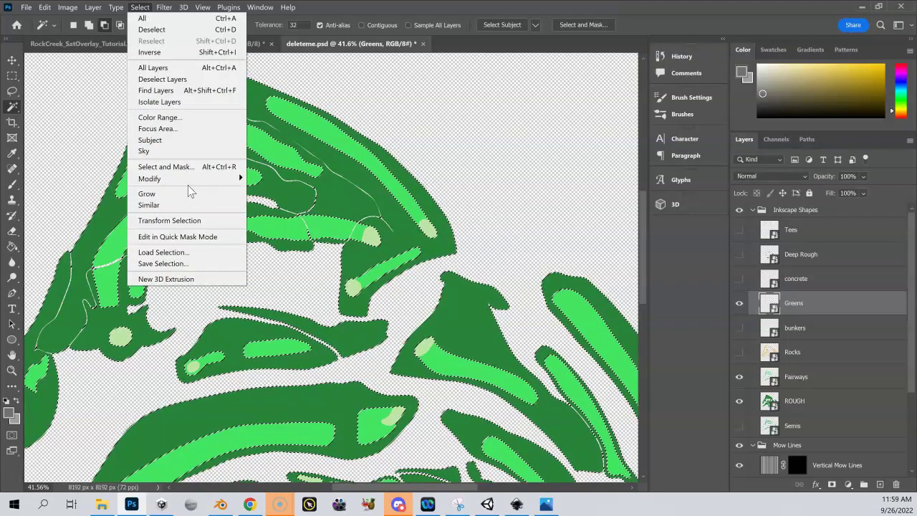
{"action": "left_click", "coordinate": [270, 223]}
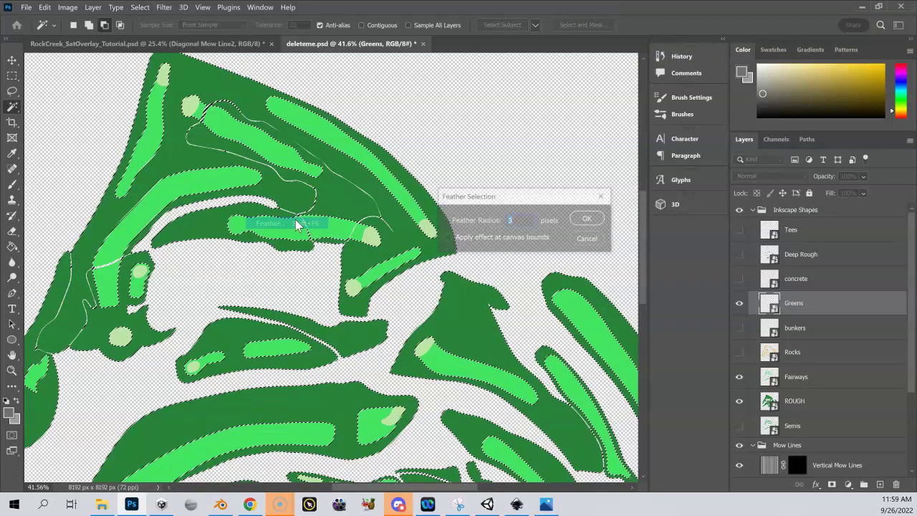
{"action": "left_click", "coordinate": [601, 222]}
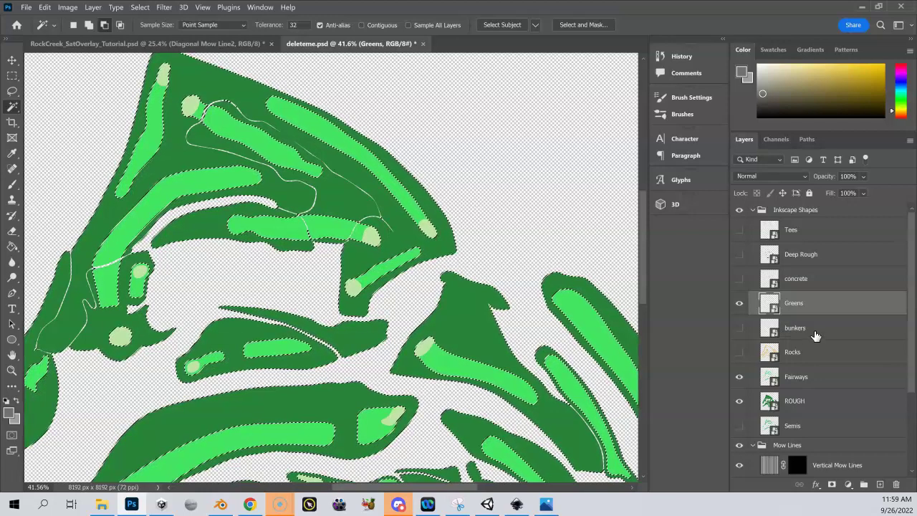
- Target the mask of the lowest Diagonal Mow Lines layer and set up a white brush at 199 px
{"action": "scroll", "coordinate": [815, 335], "scroll_direction": "down", "scroll_amount": 3}
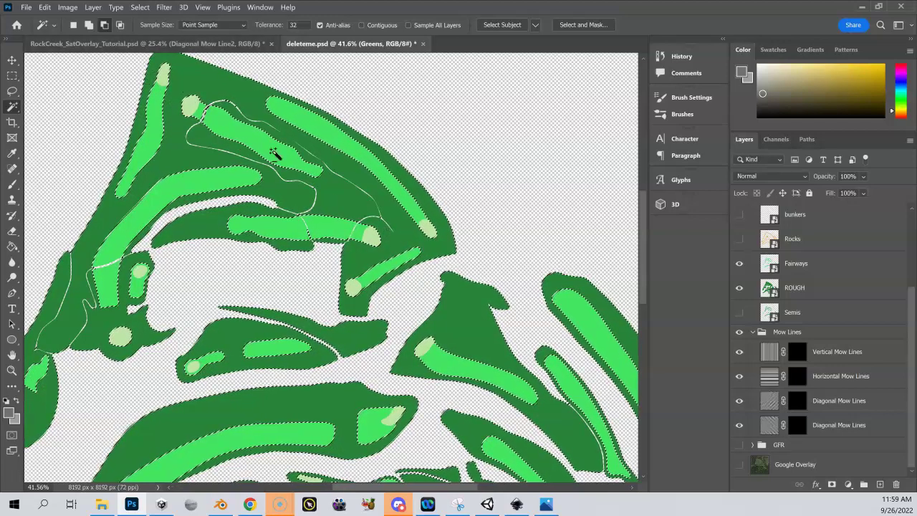
{"action": "left_click", "coordinate": [802, 429]}
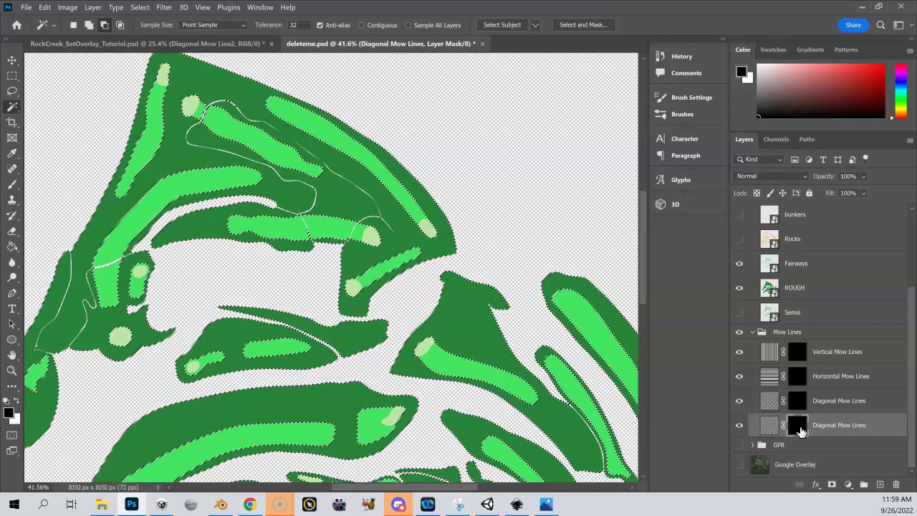
{"action": "key", "text": "x"}
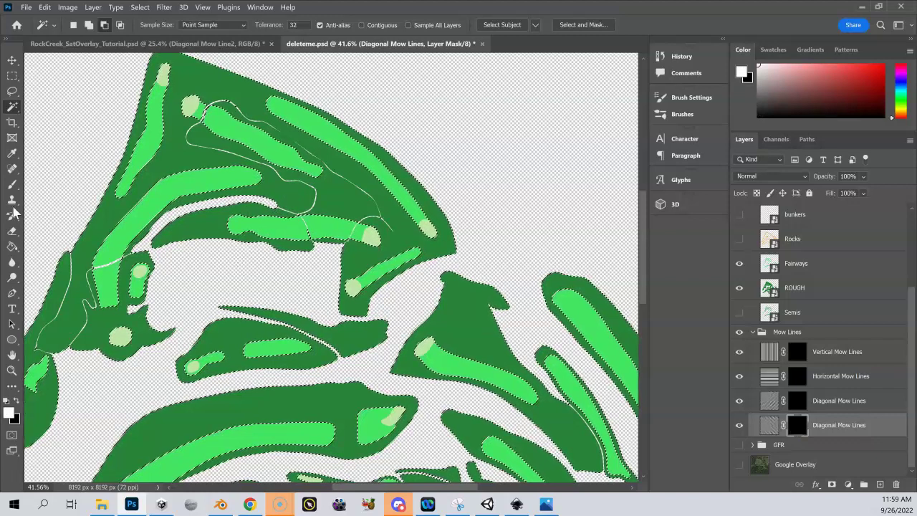
{"action": "left_click_drag", "start_coordinate": [12, 188], "coordinate": [36, 182]}
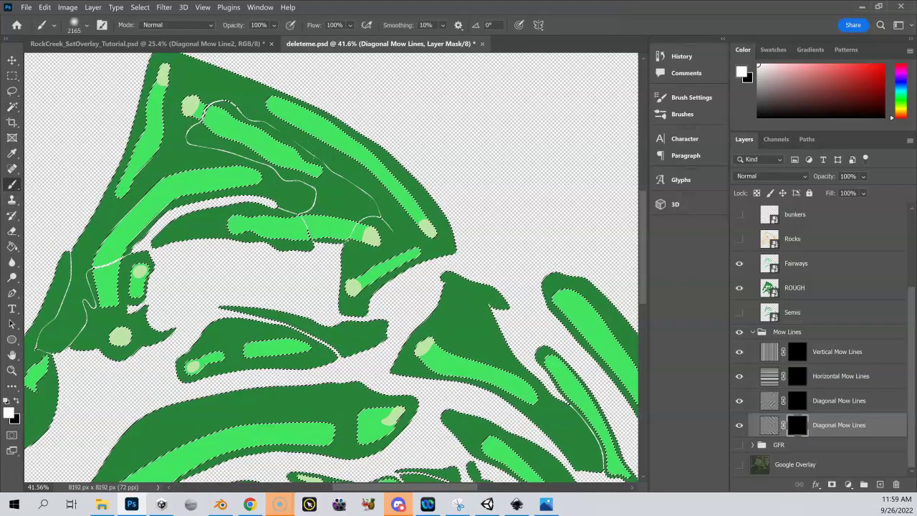
{"action": "left_click", "coordinate": [87, 25]}
{"action": "mouse_move", "coordinate": [139, 63]}
{"action": "left_mouse_down"}
{"action": "mouse_move", "coordinate": [112, 65]}
{"action": "mouse_move", "coordinate": [123, 64]}
{"action": "left_mouse_up"}
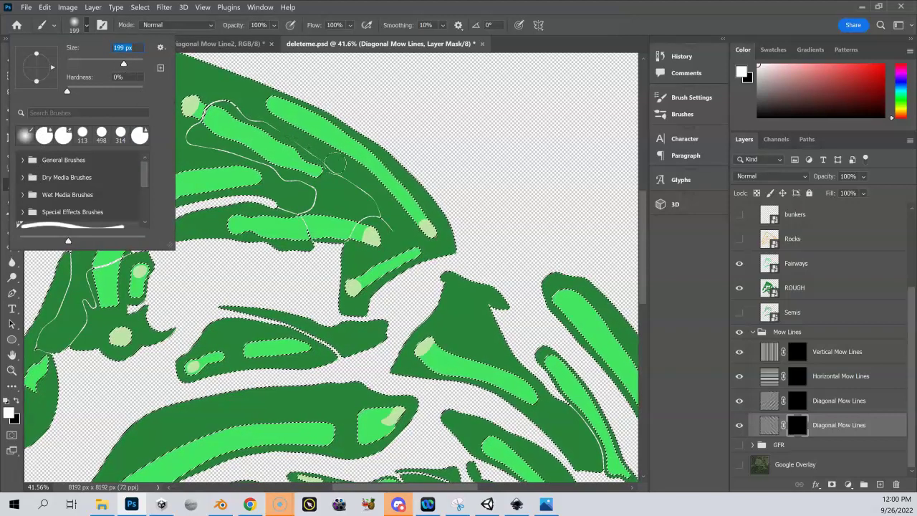
{"action": "key", "text": "Return"}
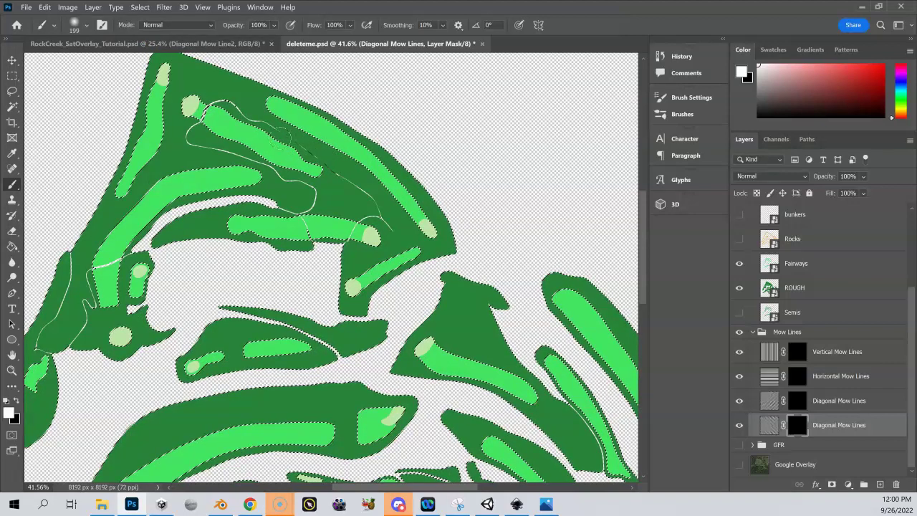
- Hide the Inkscape Shapes group and paint white over the large upper rough area on the lowest Diagonal Mow Lines mask
{"action": "scroll", "coordinate": [771, 254], "scroll_direction": "up", "scroll_amount": 3}
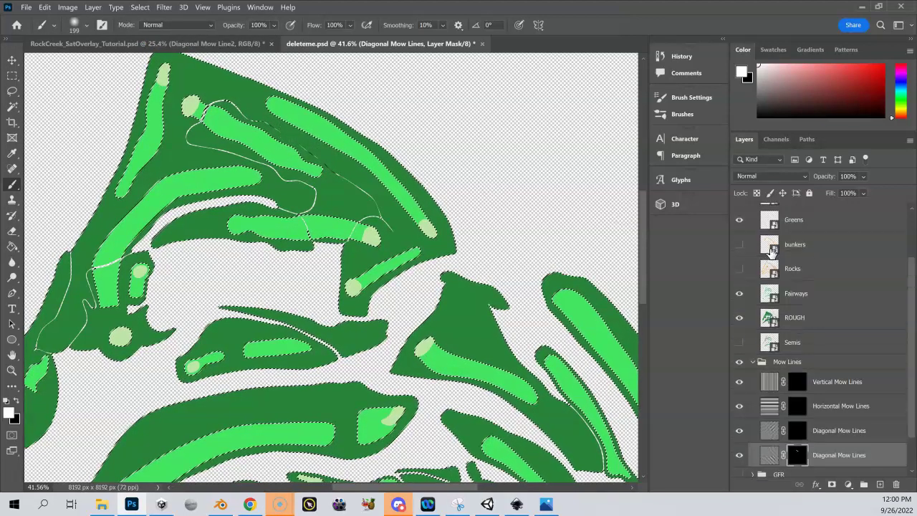
{"action": "scroll", "coordinate": [742, 222], "scroll_direction": "up", "scroll_amount": 1}
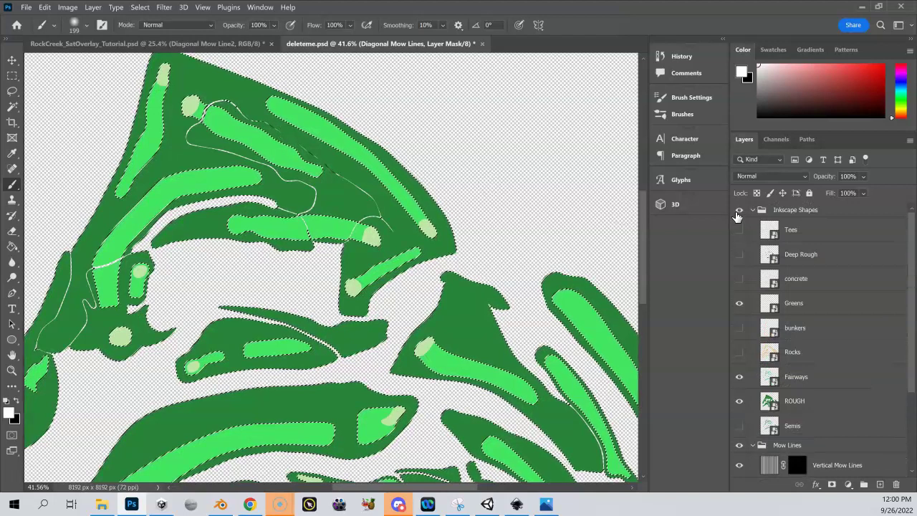
{"action": "left_click", "coordinate": [739, 210]}
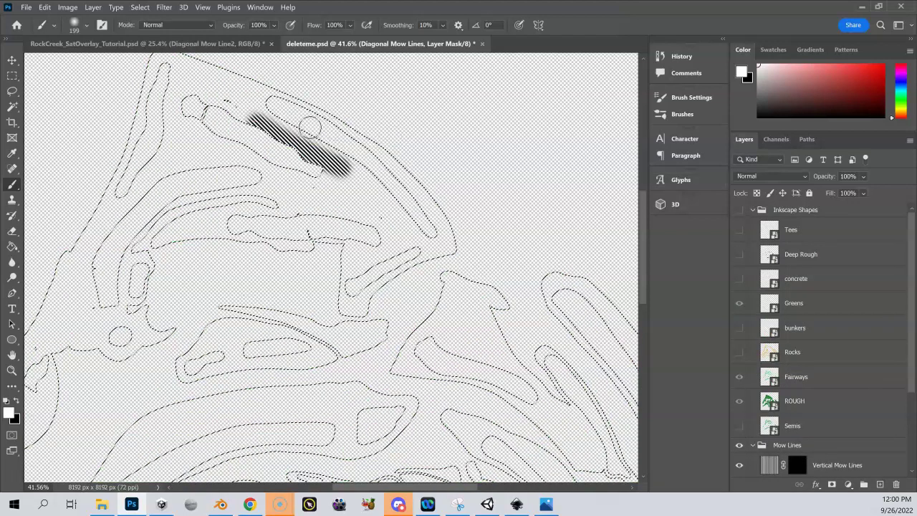
{"action": "mouse_move", "coordinate": [271, 113]}
{"action": "left_mouse_down"}
{"action": "mouse_move", "coordinate": [378, 151]}
{"action": "mouse_move", "coordinate": [430, 204]}
{"action": "mouse_move", "coordinate": [445, 244]}
{"action": "mouse_move", "coordinate": [396, 262]}
{"action": "mouse_move", "coordinate": [352, 304]}
{"action": "mouse_move", "coordinate": [362, 307]}
{"action": "mouse_move", "coordinate": [393, 271]}
{"action": "mouse_move", "coordinate": [427, 262]}
{"action": "mouse_move", "coordinate": [402, 248]}
{"action": "mouse_move", "coordinate": [338, 310]}
{"action": "mouse_move", "coordinate": [356, 234]}
{"action": "mouse_move", "coordinate": [369, 251]}
{"action": "mouse_move", "coordinate": [361, 255]}
{"action": "mouse_move", "coordinate": [427, 231]}
{"action": "mouse_move", "coordinate": [387, 221]}
{"action": "mouse_move", "coordinate": [305, 123]}
{"action": "mouse_move", "coordinate": [294, 127]}
{"action": "mouse_move", "coordinate": [355, 165]}
{"action": "mouse_move", "coordinate": [402, 214]}
{"action": "mouse_move", "coordinate": [372, 228]}
{"action": "mouse_move", "coordinate": [281, 220]}
{"action": "mouse_move", "coordinate": [245, 228]}
{"action": "mouse_move", "coordinate": [256, 246]}
{"action": "mouse_move", "coordinate": [327, 246]}
{"action": "mouse_move", "coordinate": [184, 241]}
{"action": "mouse_move", "coordinate": [171, 228]}
{"action": "mouse_move", "coordinate": [175, 217]}
{"action": "mouse_move", "coordinate": [236, 210]}
{"action": "mouse_move", "coordinate": [194, 226]}
{"action": "mouse_move", "coordinate": [271, 197]}
{"action": "mouse_move", "coordinate": [330, 204]}
{"action": "mouse_move", "coordinate": [328, 192]}
{"action": "mouse_move", "coordinate": [269, 156]}
{"action": "mouse_move", "coordinate": [367, 183]}
{"action": "mouse_move", "coordinate": [337, 192]}
{"action": "mouse_move", "coordinate": [365, 215]}
{"action": "mouse_move", "coordinate": [315, 204]}
{"action": "mouse_move", "coordinate": [181, 105]}
{"action": "mouse_move", "coordinate": [215, 107]}
{"action": "mouse_move", "coordinate": [248, 92]}
{"action": "mouse_move", "coordinate": [247, 79]}
{"action": "mouse_move", "coordinate": [173, 66]}
{"action": "mouse_move", "coordinate": [153, 67]}
{"action": "mouse_move", "coordinate": [179, 90]}
{"action": "mouse_move", "coordinate": [247, 92]}
{"action": "mouse_move", "coordinate": [190, 101]}
{"action": "mouse_move", "coordinate": [154, 90]}
{"action": "mouse_move", "coordinate": [140, 123]}
{"action": "mouse_move", "coordinate": [240, 173]}
{"action": "mouse_move", "coordinate": [127, 104]}
{"action": "mouse_move", "coordinate": [188, 164]}
{"action": "mouse_move", "coordinate": [259, 190]}
{"action": "mouse_move", "coordinate": [183, 204]}
{"action": "mouse_move", "coordinate": [172, 218]}
{"action": "mouse_move", "coordinate": [235, 224]}
{"action": "mouse_move", "coordinate": [152, 240]}
{"action": "left_mouse_up"}
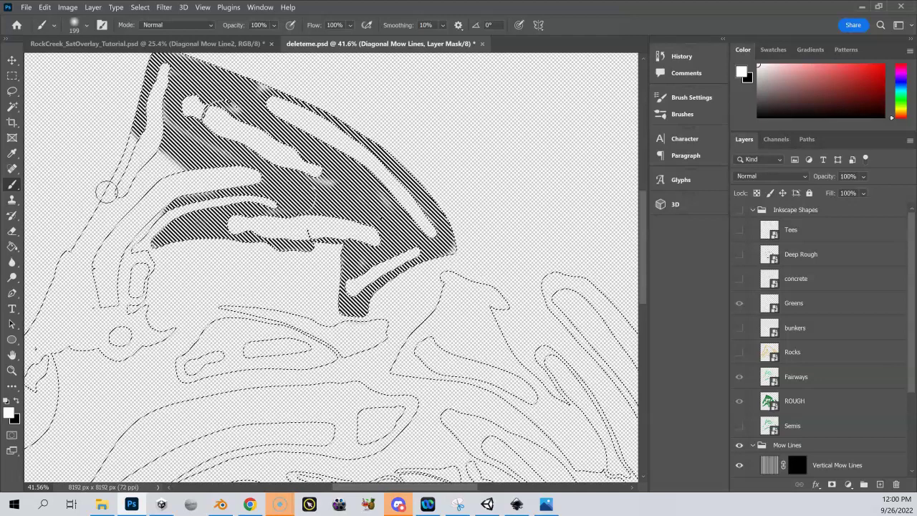
- Paint white on the other Diagonal Mow Lines mask along the narrow rough down the course's left side
{"action": "scroll", "coordinate": [848, 380], "scroll_direction": "down", "scroll_amount": 2}
{"action": "scroll", "coordinate": [849, 381], "scroll_direction": "down", "scroll_amount": 3}
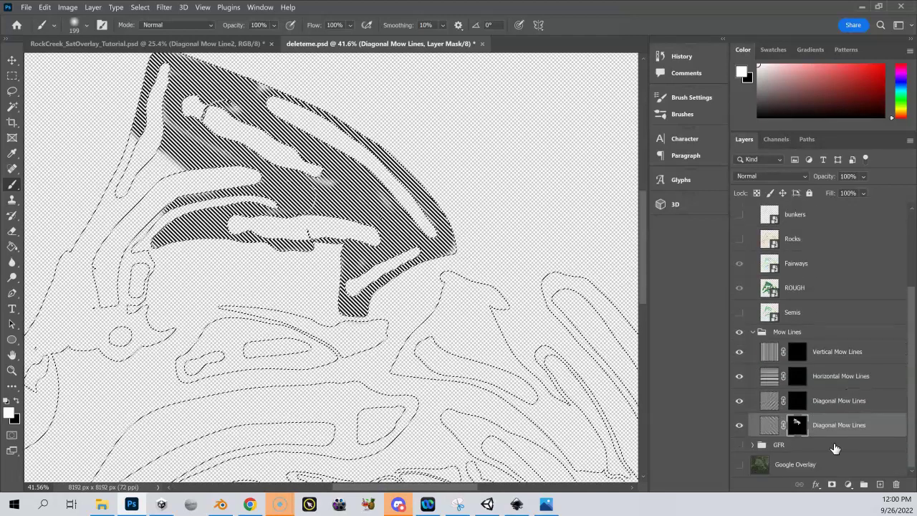
{"action": "left_click", "coordinate": [819, 403]}
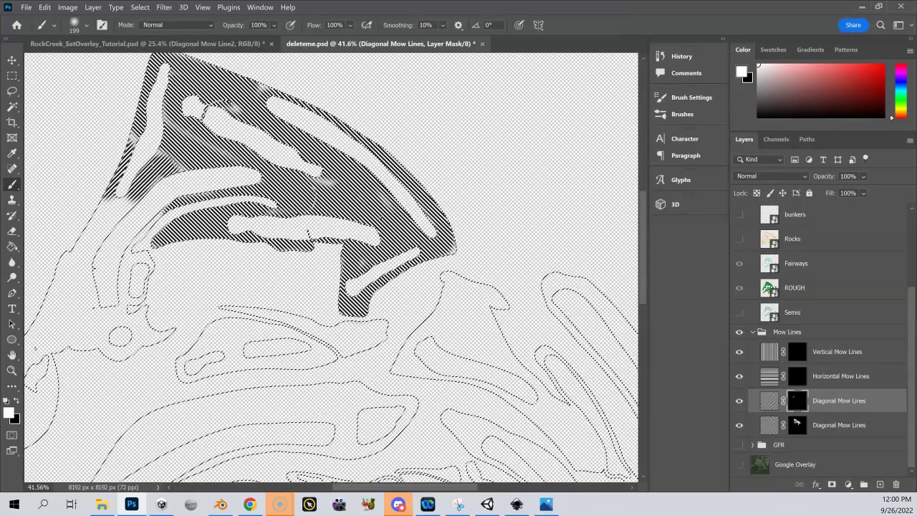
{"action": "scroll", "coordinate": [165, 176], "scroll_direction": "up", "scroll_amount": 5}
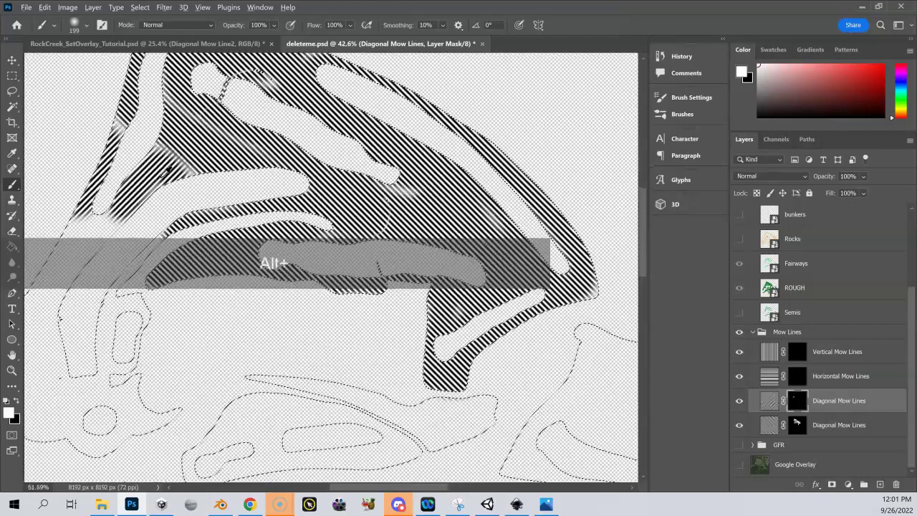
{"action": "scroll", "coordinate": [163, 178], "scroll_direction": "up", "scroll_amount": 4}
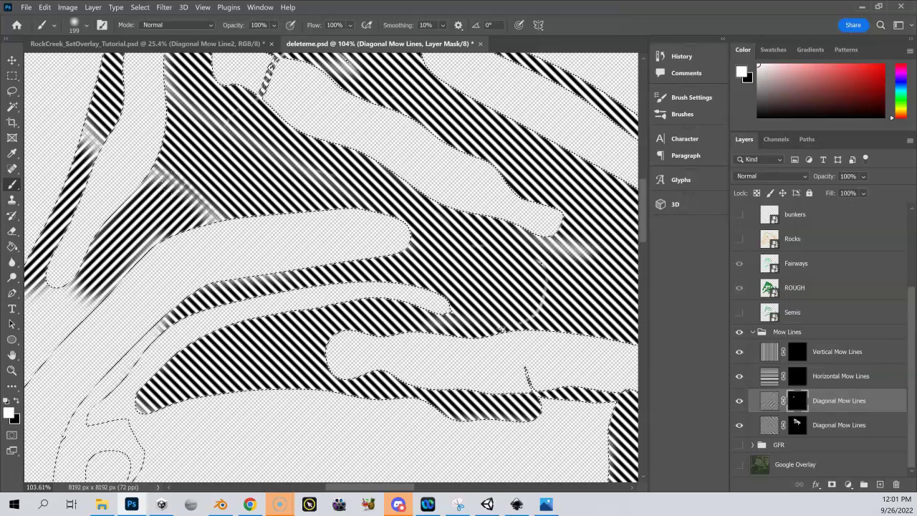
{"action": "left_click_drag", "start_coordinate": [133, 179], "coordinate": [271, 57]}
{"action": "mouse_move", "coordinate": [158, 198]}
{"action": "left_mouse_down"}
{"action": "mouse_move", "coordinate": [132, 241]}
{"action": "mouse_move", "coordinate": [203, 179]}
{"action": "left_mouse_up"}
{"action": "mouse_move", "coordinate": [144, 251]}
{"action": "left_mouse_down"}
{"action": "mouse_move", "coordinate": [89, 315]}
{"action": "mouse_move", "coordinate": [143, 266]}
{"action": "left_mouse_up"}
{"action": "left_click_drag", "start_coordinate": [199, 244], "coordinate": [370, 57]}
{"action": "left_click_drag", "start_coordinate": [215, 164], "coordinate": [239, 121]}
{"action": "mouse_move", "coordinate": [236, 179]}
{"action": "left_mouse_down"}
{"action": "mouse_move", "coordinate": [286, 115]}
{"action": "mouse_move", "coordinate": [326, 152]}
{"action": "left_mouse_up"}
{"action": "mouse_move", "coordinate": [332, 238]}
{"action": "left_mouse_down"}
{"action": "mouse_move", "coordinate": [267, 173]}
{"action": "mouse_move", "coordinate": [247, 178]}
{"action": "mouse_move", "coordinate": [204, 237]}
{"action": "mouse_move", "coordinate": [304, 240]}
{"action": "mouse_move", "coordinate": [328, 315]}
{"action": "left_mouse_up"}
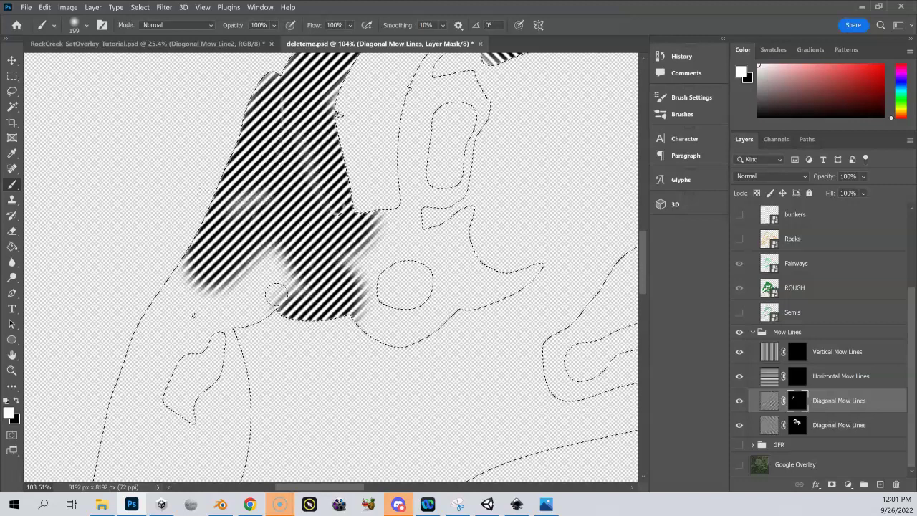
{"action": "left_click_drag", "start_coordinate": [276, 294], "coordinate": [250, 319]}
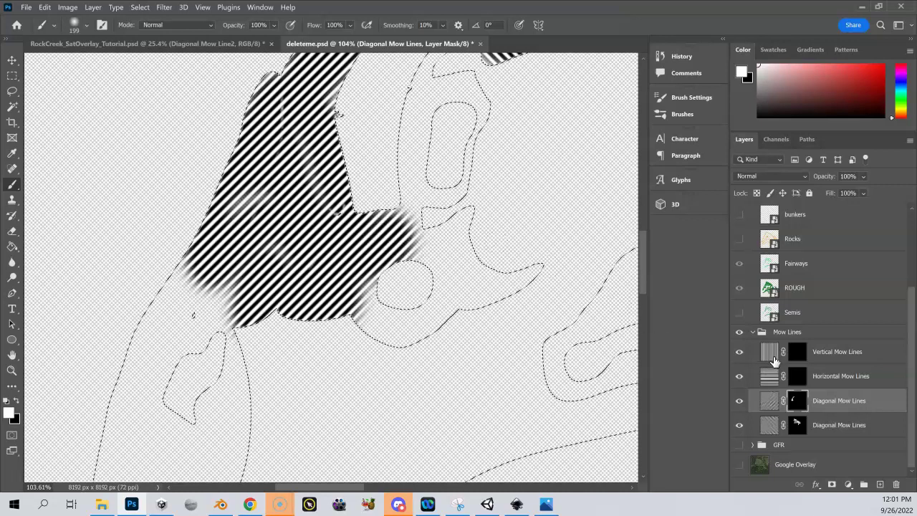
- Paint white on the Vertical Mow Lines mask over the small rough areas around the round green and the small fairway beside the diagonal stripes
{"action": "left_click", "coordinate": [800, 351]}
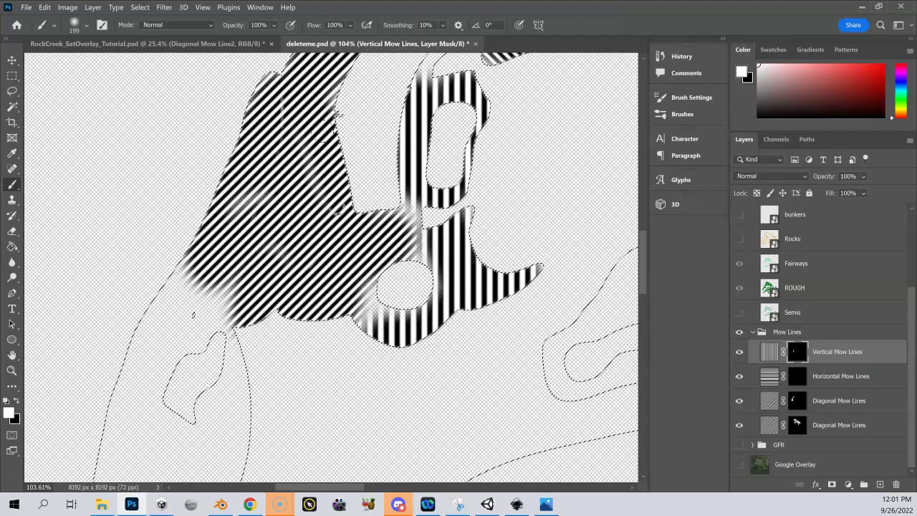
{"action": "scroll", "coordinate": [339, 169], "scroll_direction": "down", "scroll_amount": 5}
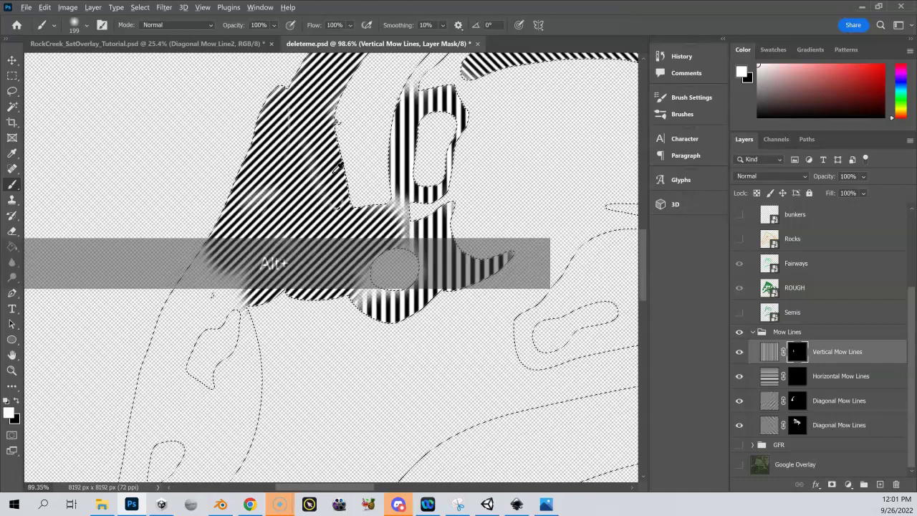
- Paint white on the Horizontal Mow Lines mask over the rough surrounding the two small fairways southeast of the vertical stripes
{"action": "scroll", "coordinate": [338, 169], "scroll_direction": "down", "scroll_amount": 3}
{"action": "left_click_drag", "start_coordinate": [301, 197], "coordinate": [316, 157]}
{"action": "left_click_drag", "start_coordinate": [458, 140], "coordinate": [279, 111]}
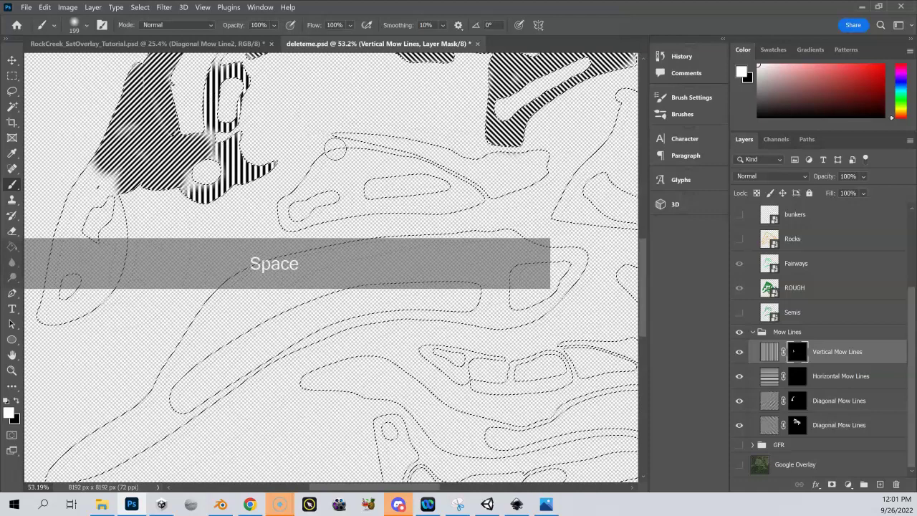
{"action": "left_click", "coordinate": [769, 376]}
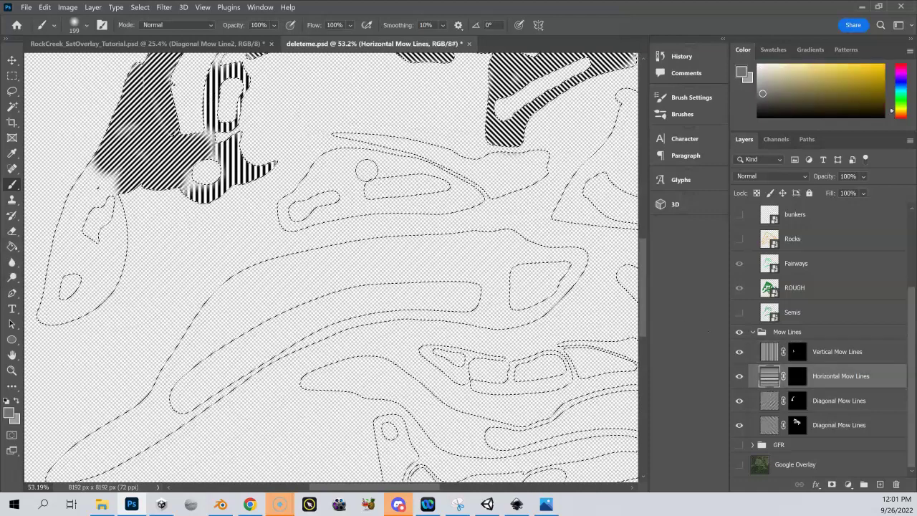
{"action": "left_click", "coordinate": [796, 376]}
{"action": "left_click_drag", "start_coordinate": [355, 163], "coordinate": [391, 164]}
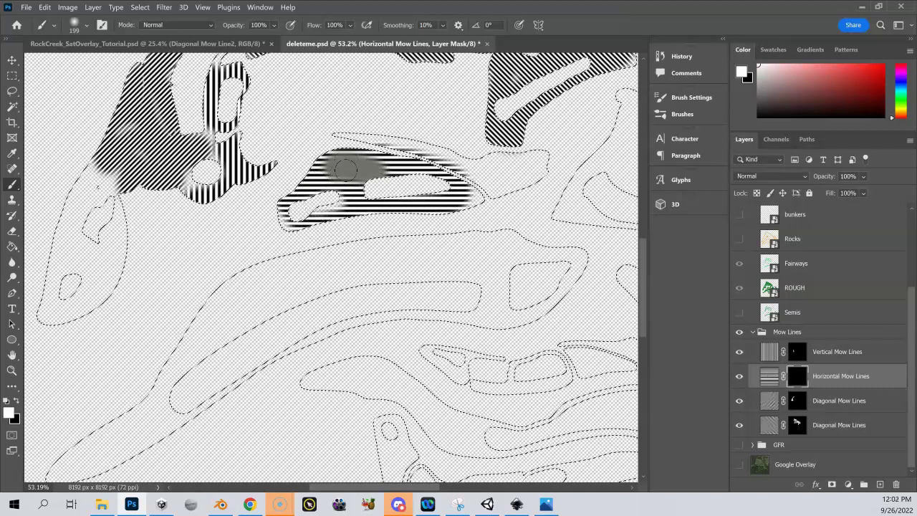
- Paint black on the Horizontal Mow Lines mask to hide most of the stripes just painted around the small fairways
{"action": "left_click", "coordinate": [18, 403]}
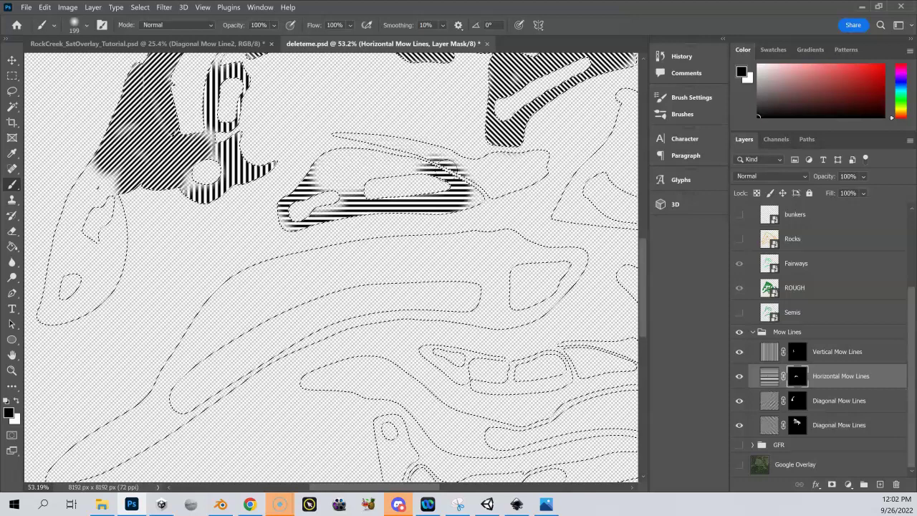
{"action": "left_click_drag", "start_coordinate": [441, 169], "coordinate": [458, 172]}
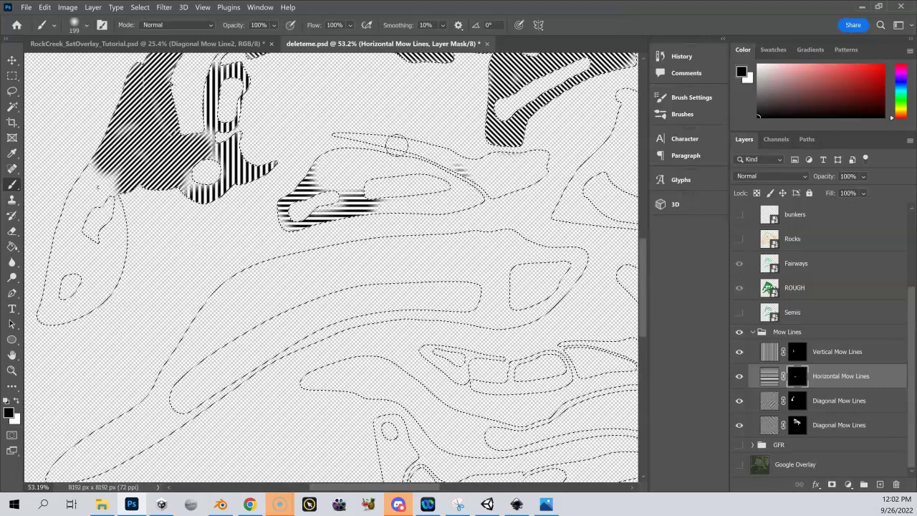
- Paint white on the Horizontal Mow Lines mask over the whole middle rough area and across the separate rough below the diagonal stripes
{"action": "left_click", "coordinate": [19, 402]}
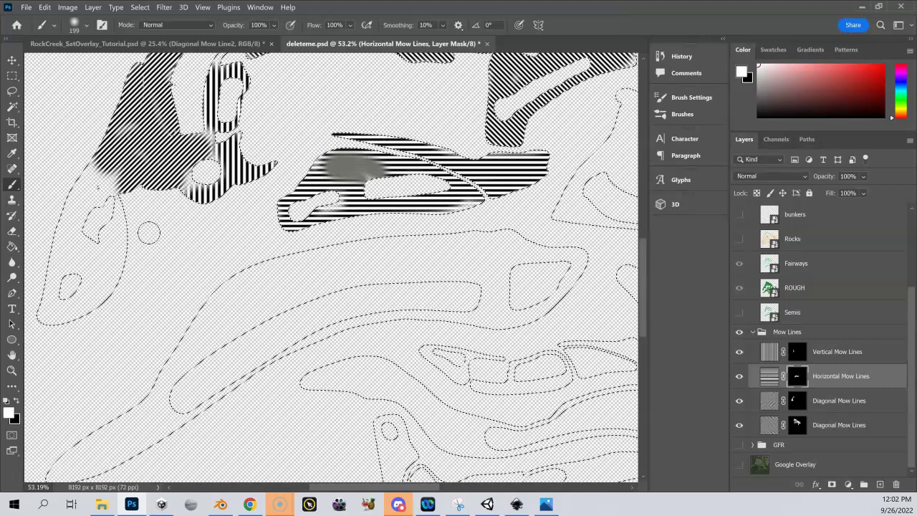
{"action": "mouse_move", "coordinate": [121, 224]}
{"action": "left_mouse_down"}
{"action": "mouse_move", "coordinate": [93, 239]}
{"action": "mouse_move", "coordinate": [63, 226]}
{"action": "left_mouse_up"}
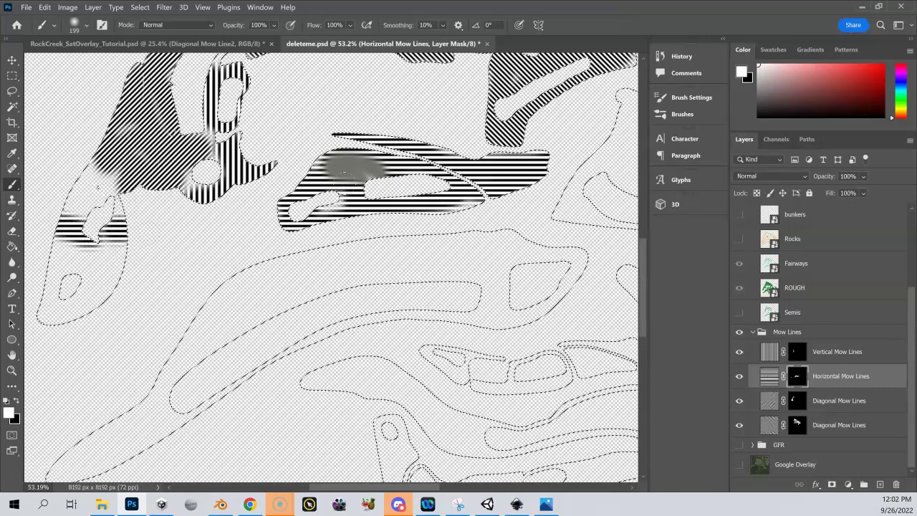
- Paint a white patch on the upper Diagonal Mow Lines mask inside the large upper rough so both diagonal directions cross there
{"action": "key", "text": "space"}
{"action": "left_click_drag", "start_coordinate": [450, 130], "coordinate": [344, 287]}
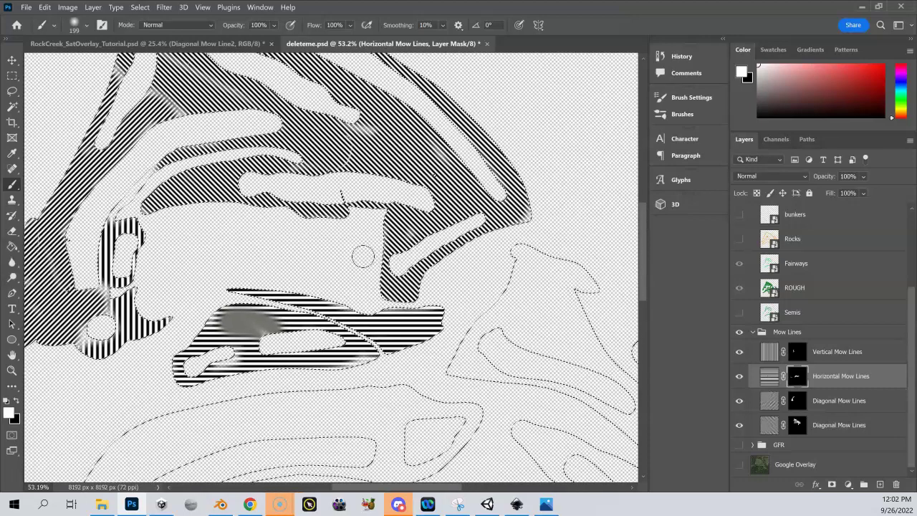
{"action": "scroll", "coordinate": [387, 137], "scroll_direction": "up", "scroll_amount": 3}
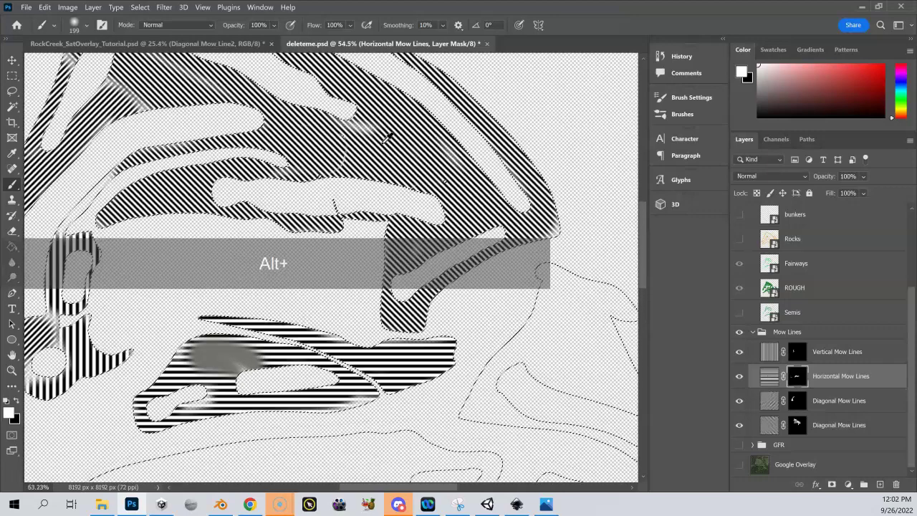
{"action": "scroll", "coordinate": [387, 137], "scroll_direction": "up", "scroll_amount": 1}
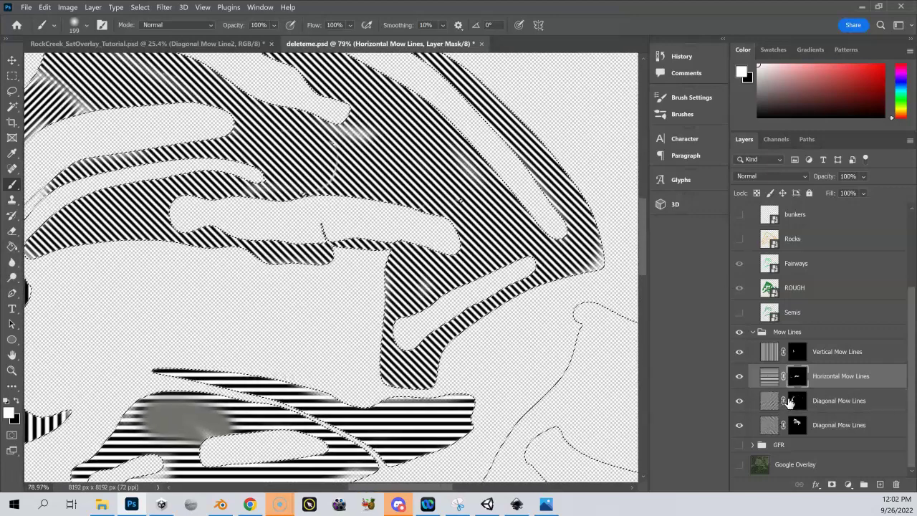
{"action": "left_click", "coordinate": [797, 401]}
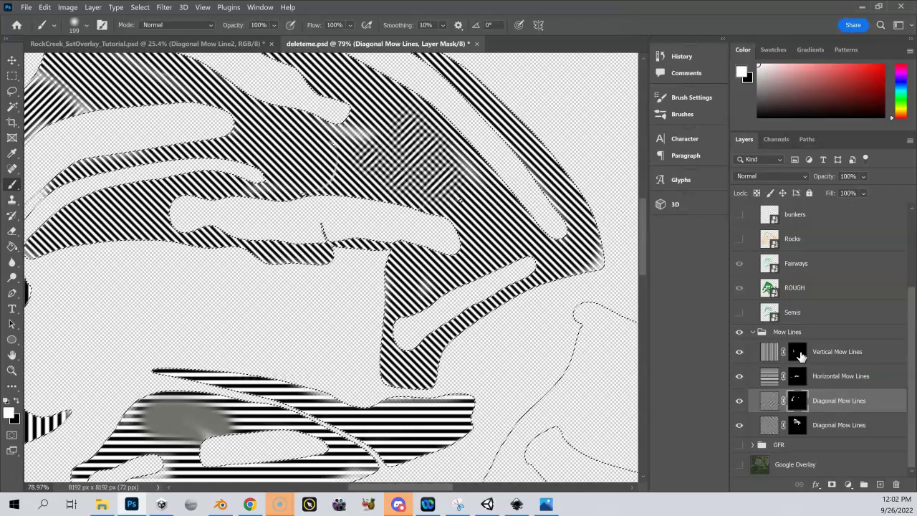
- Collapse the Inkscape Shapes group and show the GFR group beneath the mow lines
{"action": "scroll", "coordinate": [771, 292], "scroll_direction": "up", "scroll_amount": 3}
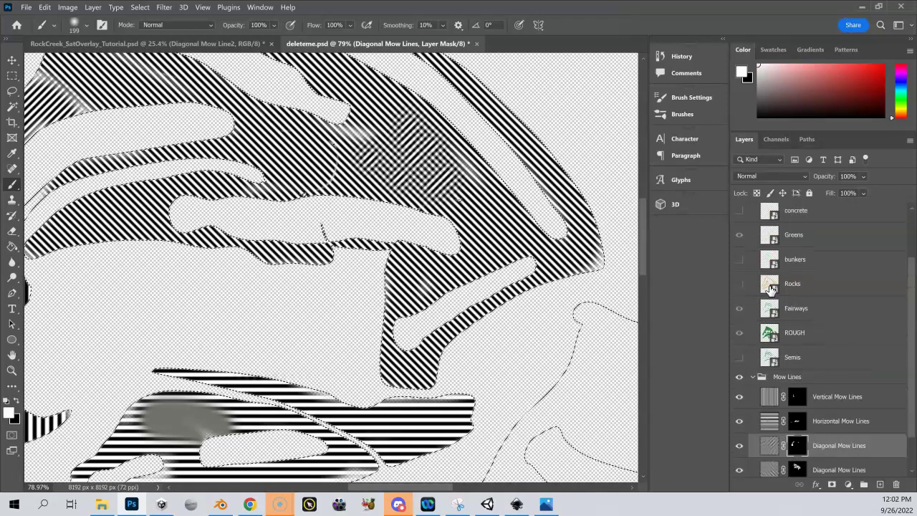
{"action": "scroll", "coordinate": [773, 274], "scroll_direction": "up", "scroll_amount": 2}
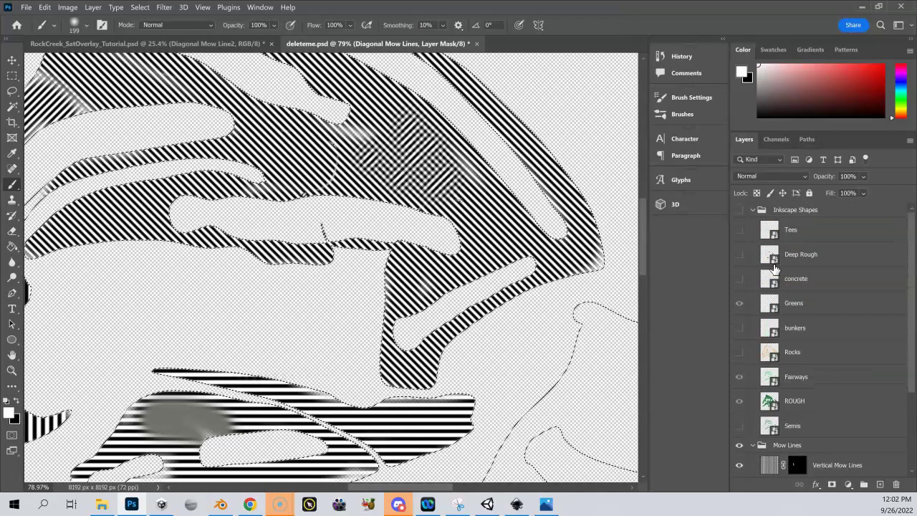
{"action": "left_click", "coordinate": [754, 210]}
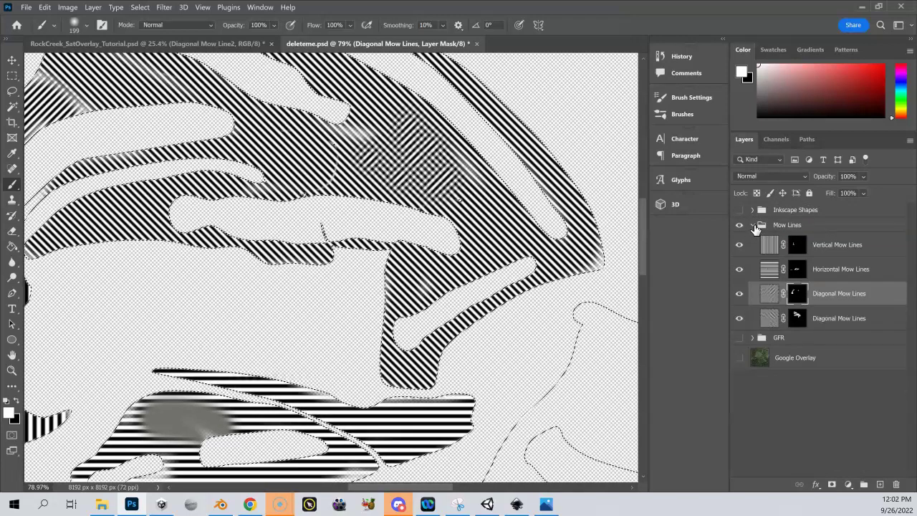
{"action": "left_click", "coordinate": [739, 338]}
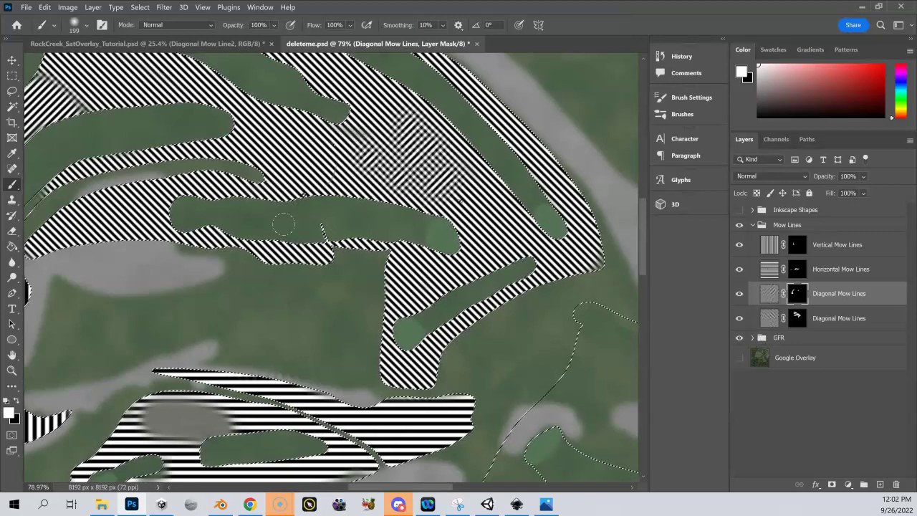
{"action": "scroll", "coordinate": [283, 224], "scroll_direction": "down", "scroll_amount": 5}
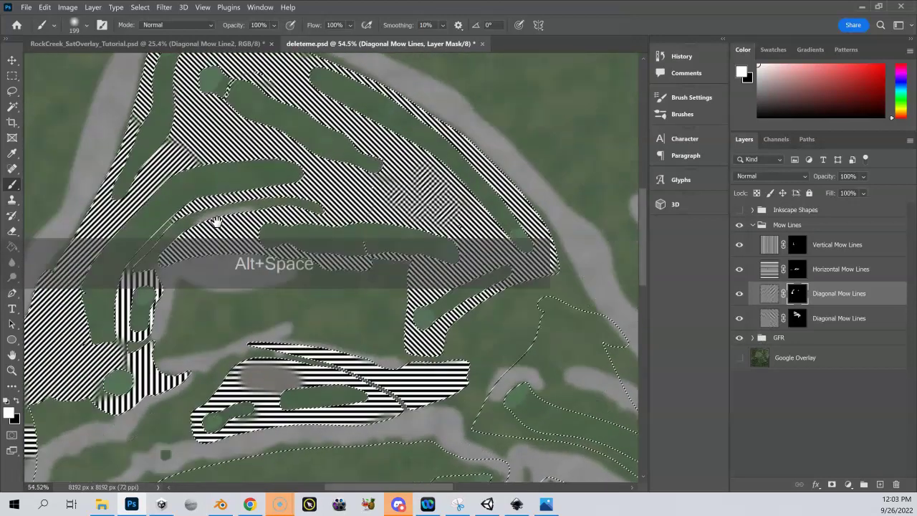
{"action": "left_click_drag", "start_coordinate": [215, 221], "coordinate": [303, 285]}
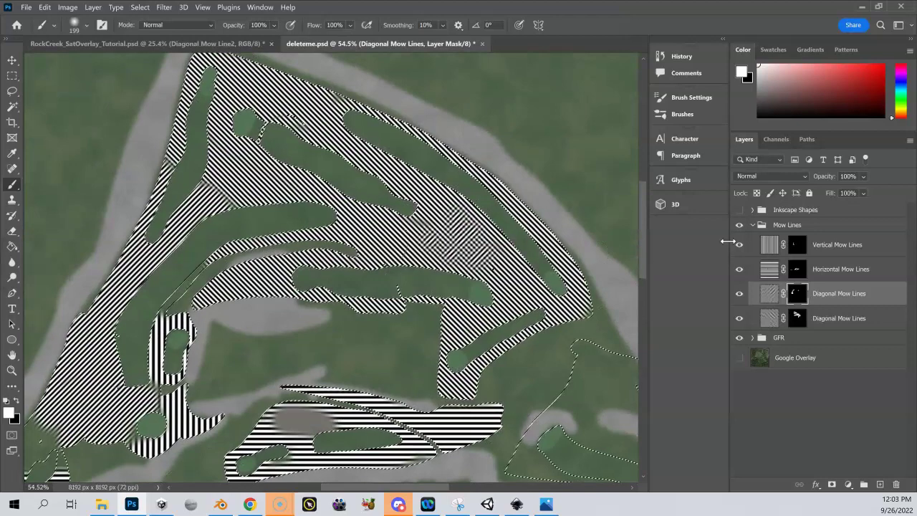
- Set the Vertical Mow Lines layer's opacity to 3% and lower the Horizontal Mow Lines layer's opacity to about the same level
{"action": "left_click", "coordinate": [830, 246]}
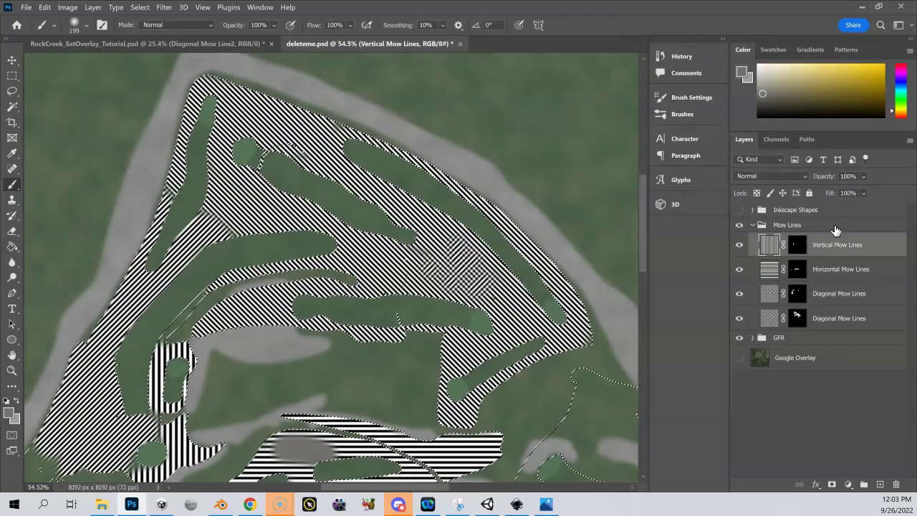
{"action": "left_click", "coordinate": [864, 176]}
{"action": "left_click_drag", "start_coordinate": [900, 192], "coordinate": [850, 200]}
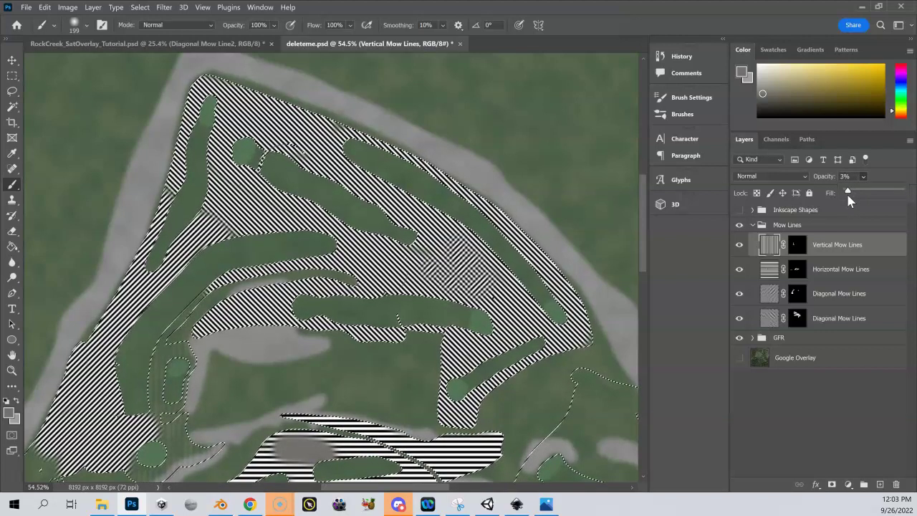
{"action": "left_click", "coordinate": [829, 269]}
{"action": "left_click", "coordinate": [864, 177]}
{"action": "left_click_drag", "start_coordinate": [854, 189], "coordinate": [848, 193]}
- Set the opacity of both Diagonal Mow Lines layers to 3%
{"action": "left_click", "coordinate": [833, 295]}
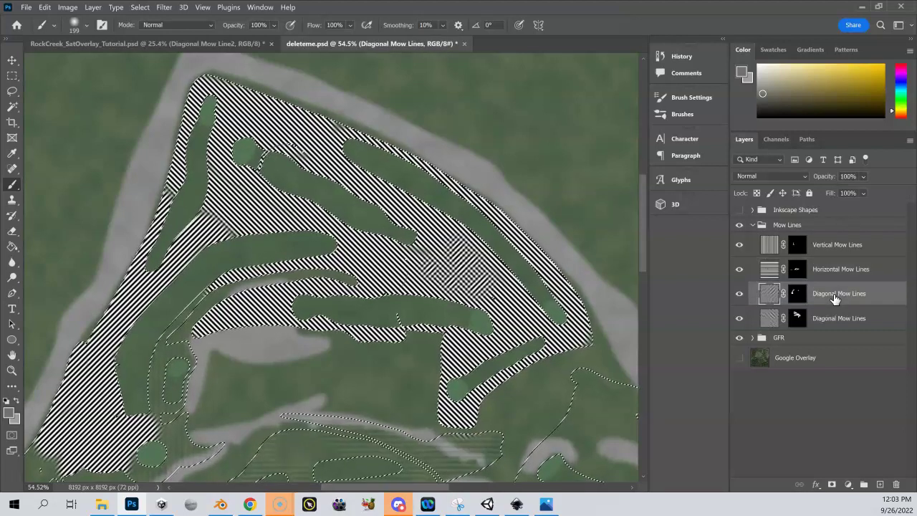
{"action": "left_click", "coordinate": [863, 177]}
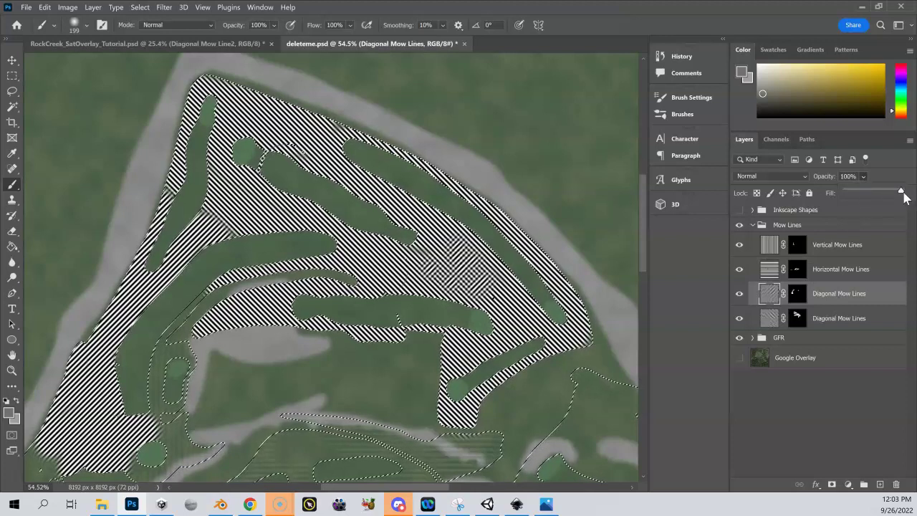
{"action": "left_click_drag", "start_coordinate": [872, 189], "coordinate": [849, 198]}
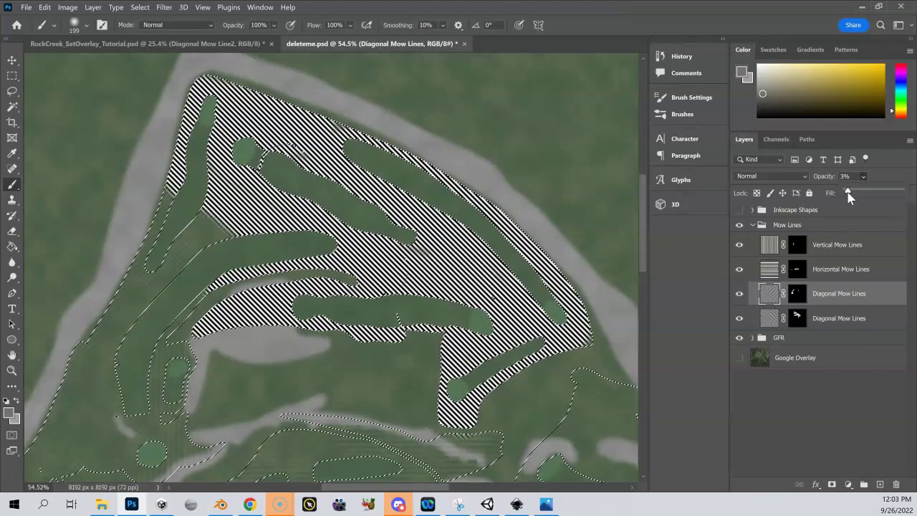
{"action": "left_click", "coordinate": [835, 320]}
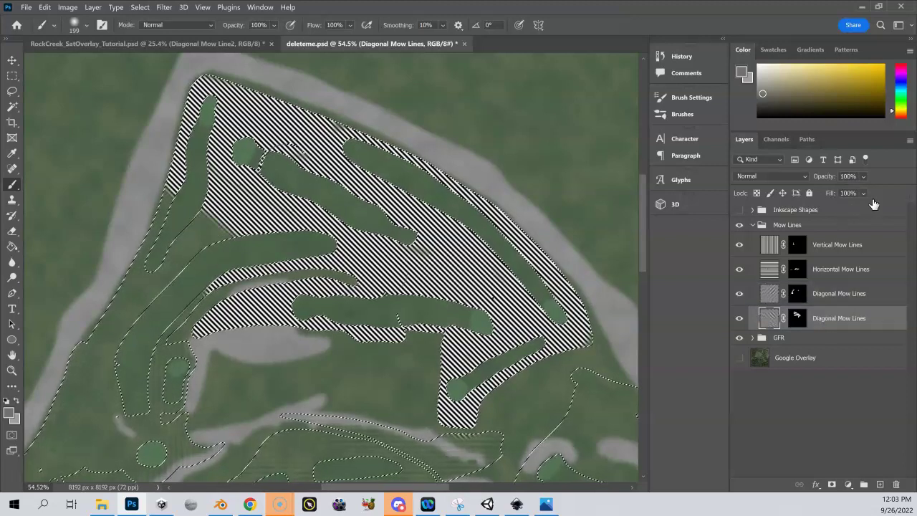
{"action": "left_click", "coordinate": [864, 176]}
{"action": "left_click_drag", "start_coordinate": [902, 193], "coordinate": [848, 195]}
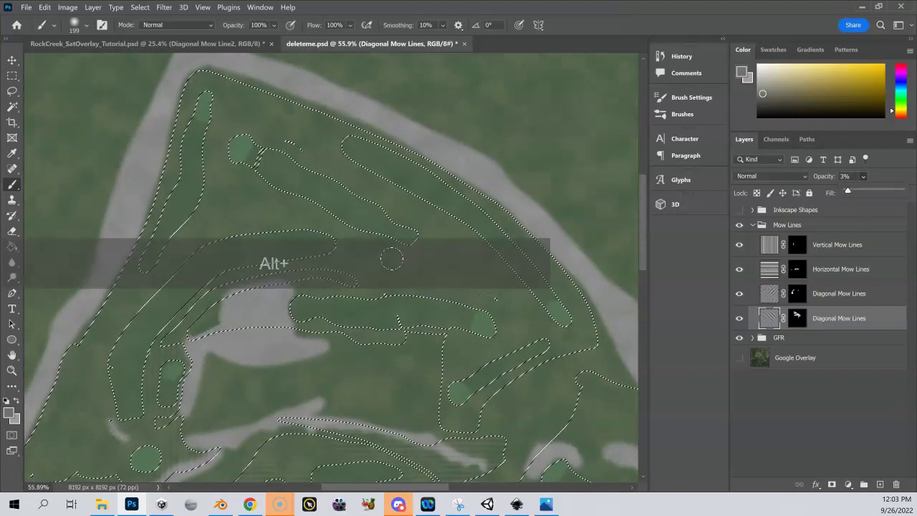
- Examine the faint mow lines up close across the upper rough, the crossed diagonal patch and the fairway edges
{"action": "scroll", "coordinate": [395, 252], "scroll_direction": "up", "scroll_amount": 5}
{"action": "scroll", "coordinate": [395, 252], "scroll_direction": "up", "scroll_amount": 10}
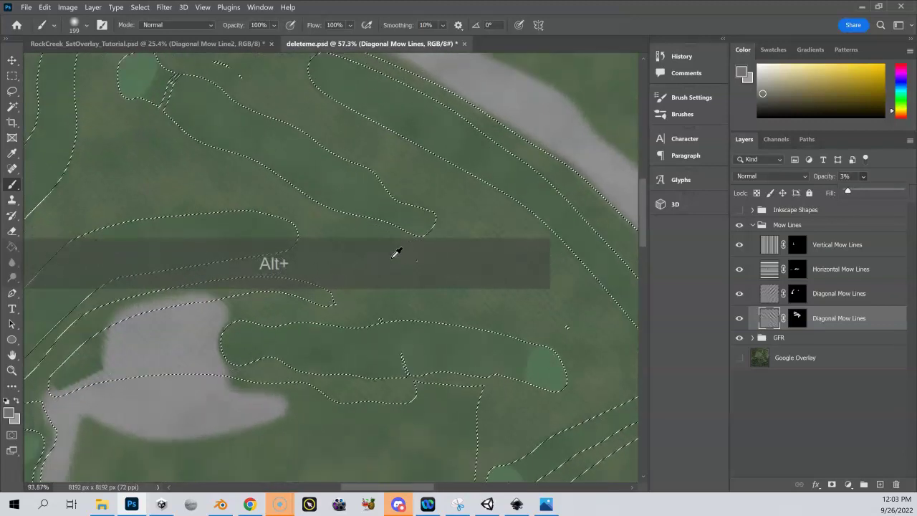
{"action": "scroll", "coordinate": [400, 245], "scroll_direction": "up", "scroll_amount": 1}
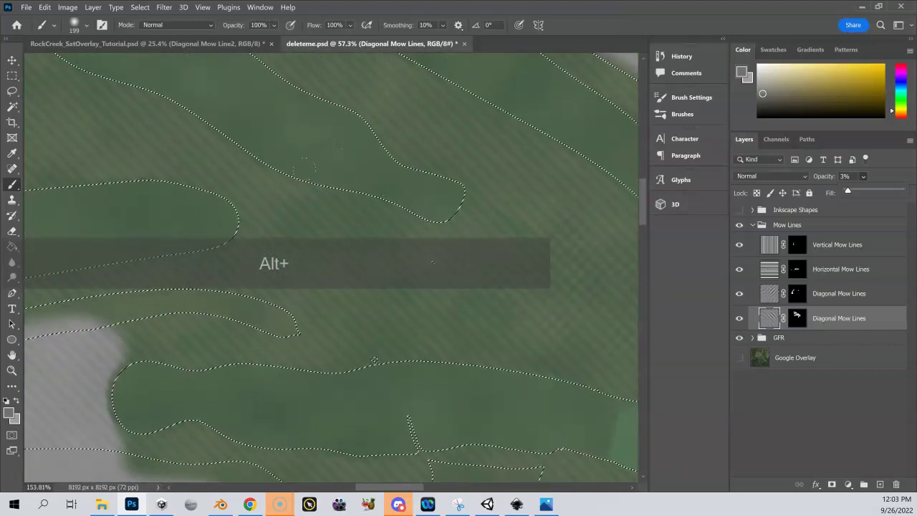
{"action": "scroll", "coordinate": [287, 204], "scroll_direction": "up", "scroll_amount": 2}
{"action": "scroll", "coordinate": [432, 299], "scroll_direction": "down", "scroll_amount": 1}
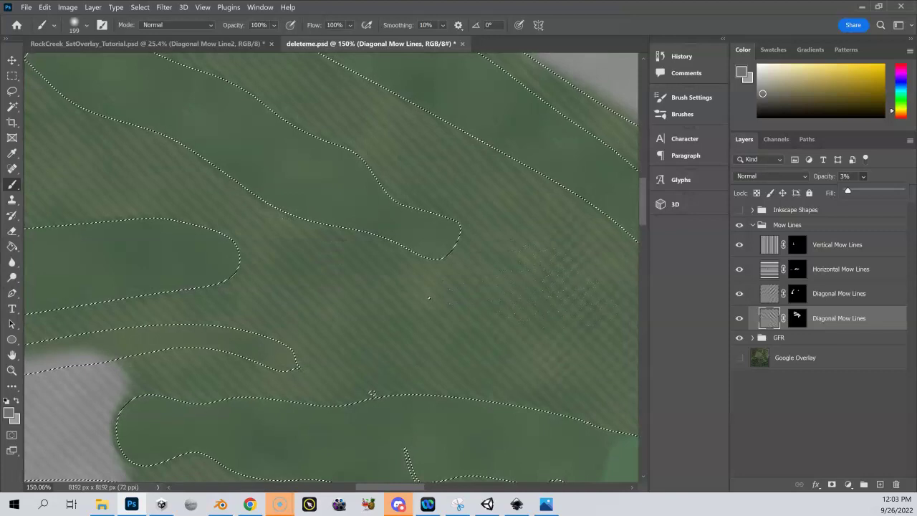
{"action": "key", "text": "space"}
{"action": "left_click_drag", "start_coordinate": [429, 298], "coordinate": [294, 227]}
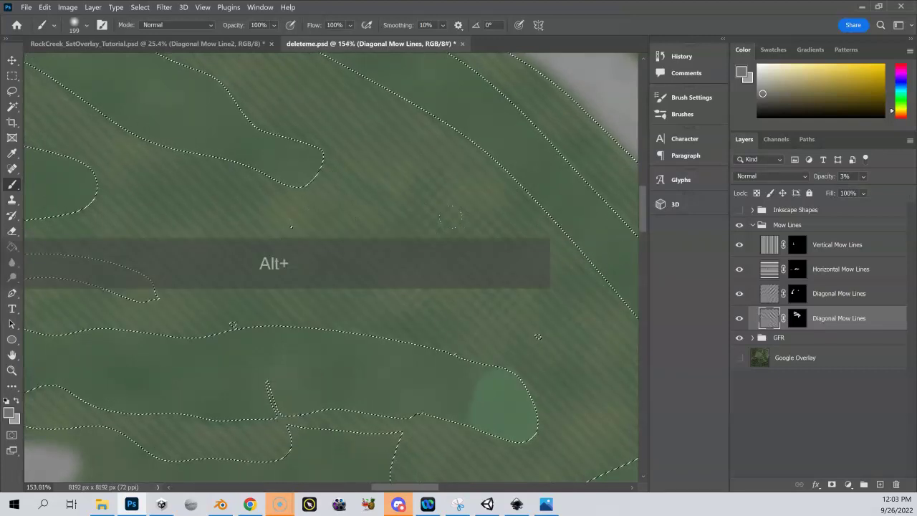
{"action": "key", "text": "alt+space"}
{"action": "mouse_move", "coordinate": [295, 227]}
{"action": "left_mouse_down"}
{"action": "mouse_move", "coordinate": [405, 153]}
{"action": "mouse_move", "coordinate": [361, 248]}
{"action": "mouse_move", "coordinate": [268, 241]}
{"action": "mouse_move", "coordinate": [428, 191]}
{"action": "left_mouse_up"}
{"action": "key", "text": "space"}
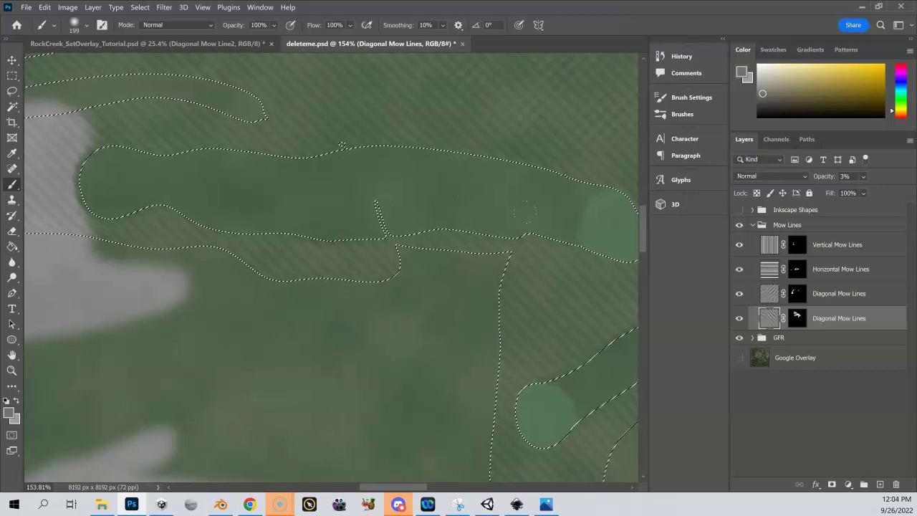
{"action": "left_click_drag", "start_coordinate": [469, 200], "coordinate": [345, 177]}
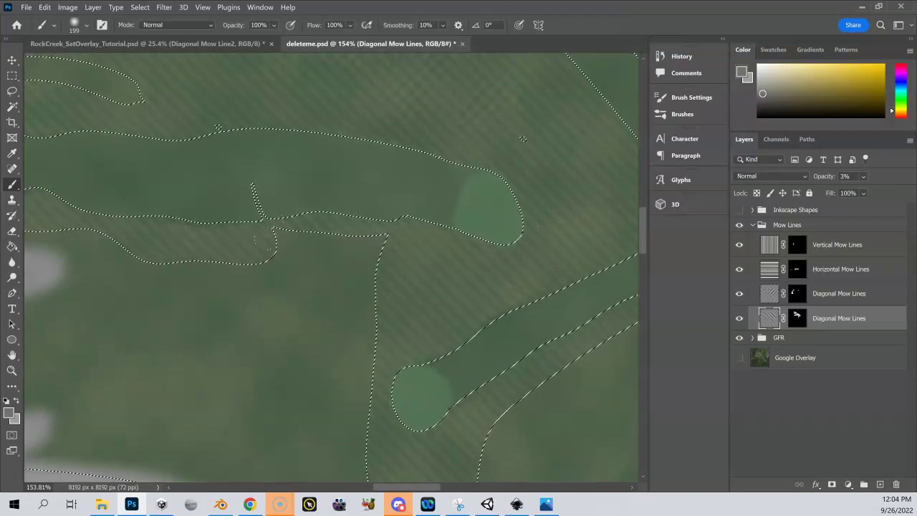
{"action": "key", "text": "space"}
{"action": "left_click_drag", "start_coordinate": [310, 237], "coordinate": [238, 220]}
{"action": "scroll", "coordinate": [237, 210], "scroll_direction": "down", "scroll_amount": 2}
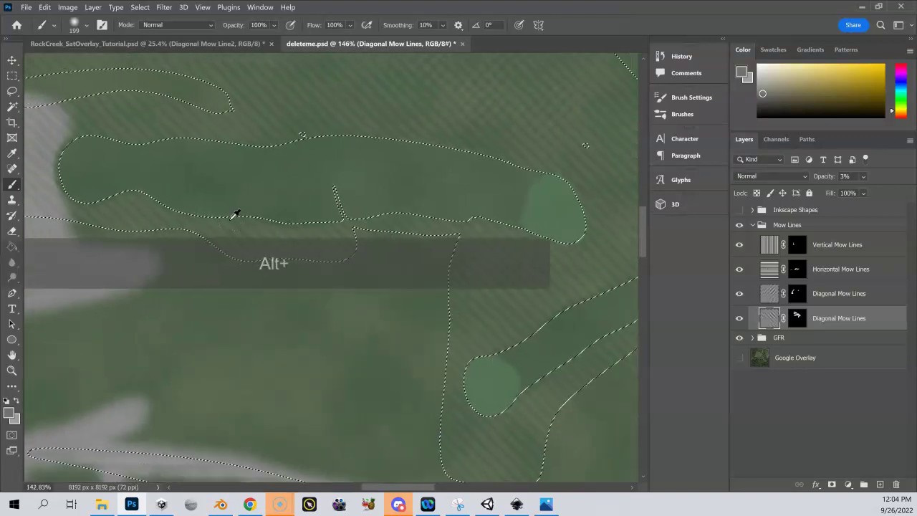
{"action": "scroll", "coordinate": [278, 241], "scroll_direction": "down", "scroll_amount": 1}
- Target the lowest Diagonal Mow Lines mask and switch the brush to black for the grey area beside the long fairway
{"action": "left_click_drag", "start_coordinate": [279, 242], "coordinate": [369, 273]}
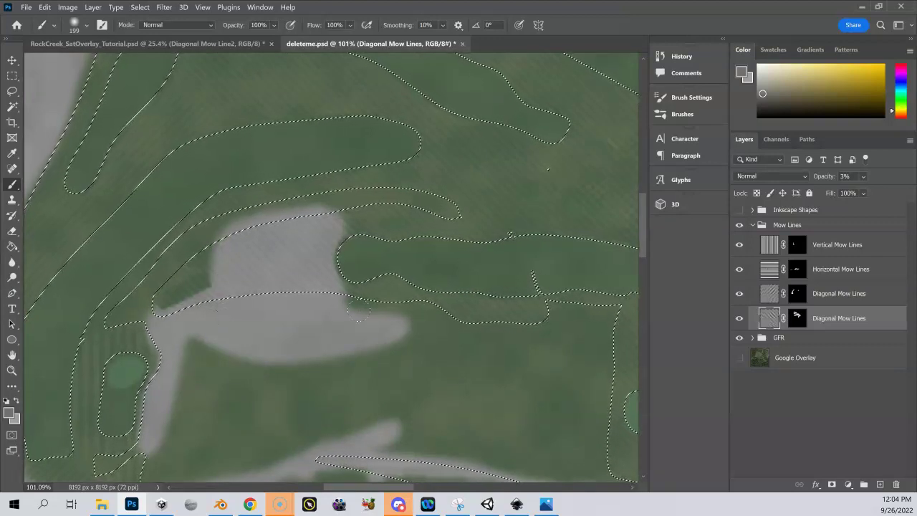
{"action": "left_click_drag", "start_coordinate": [296, 292], "coordinate": [344, 276]}
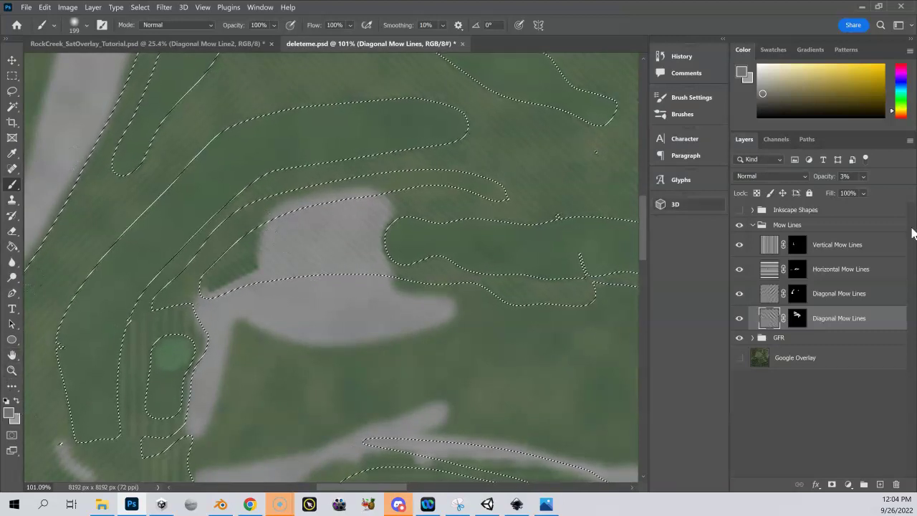
{"action": "left_click", "coordinate": [798, 316]}
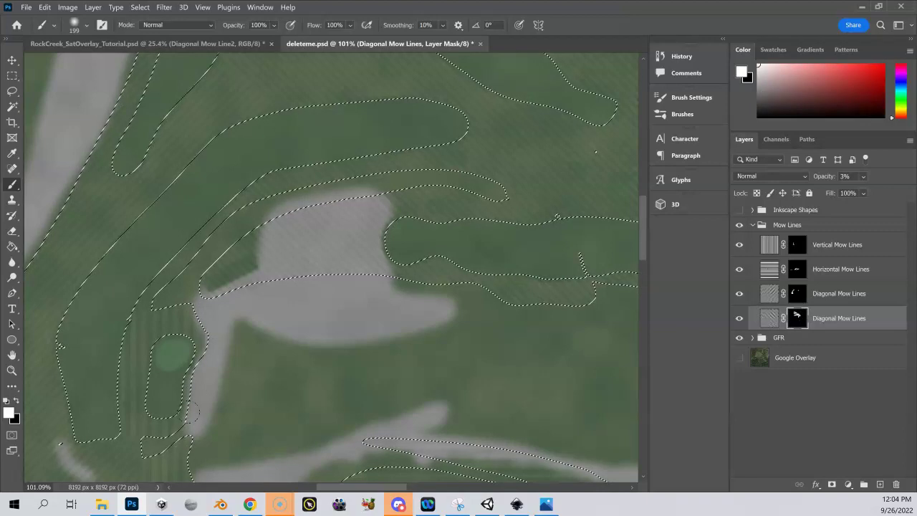
{"action": "key", "text": "x"}
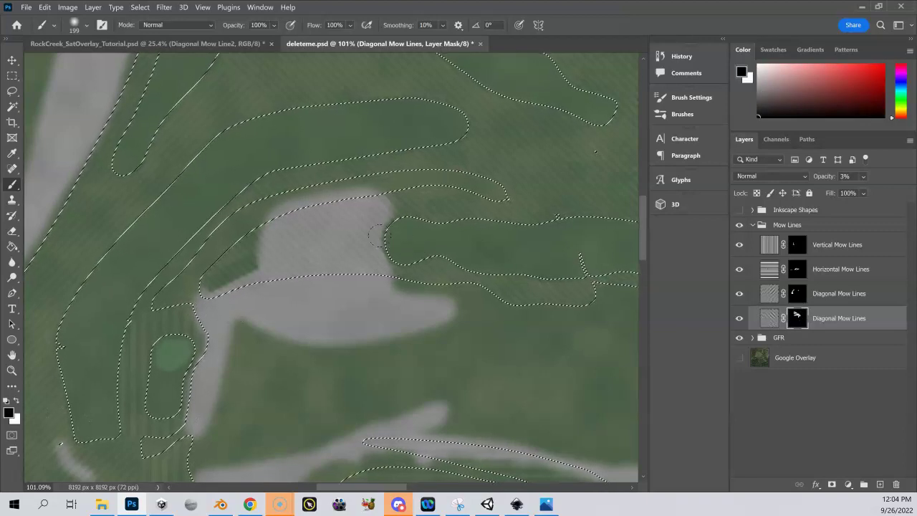